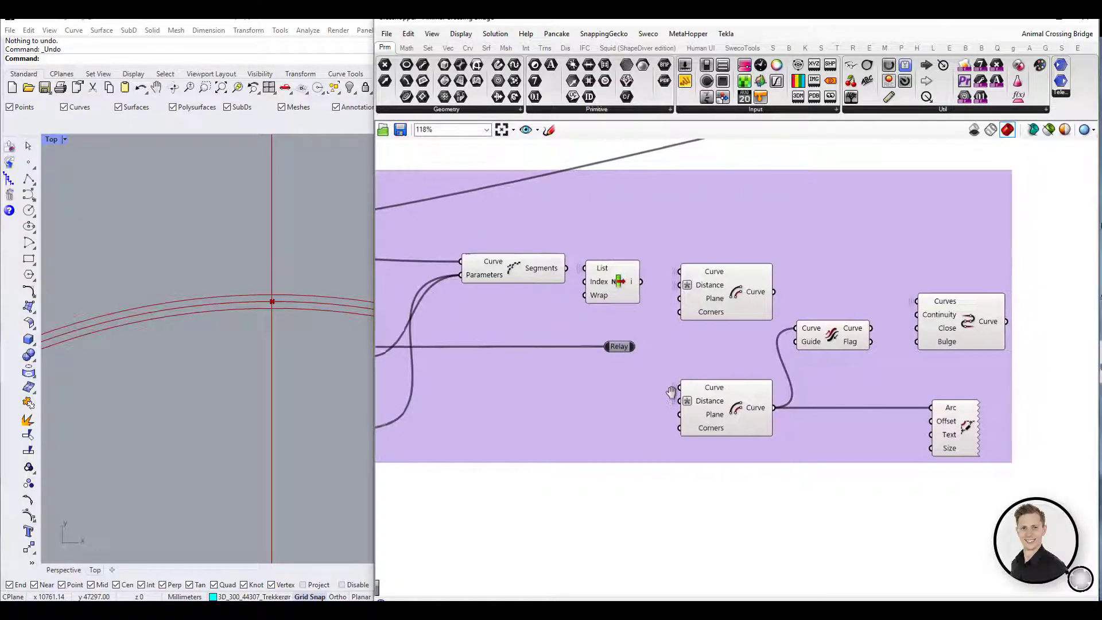
Select the Relay, then the lower Offset Curve component to see its green offset preview.
{"action": "left_click", "coordinate": [595, 371]}
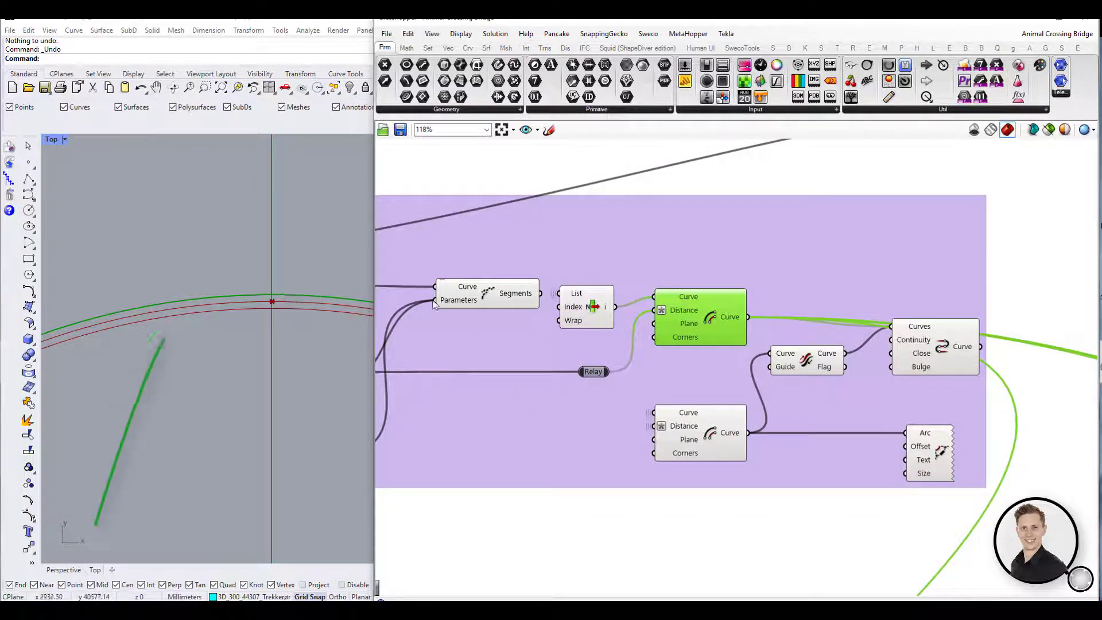
{"action": "left_click", "coordinate": [697, 430]}
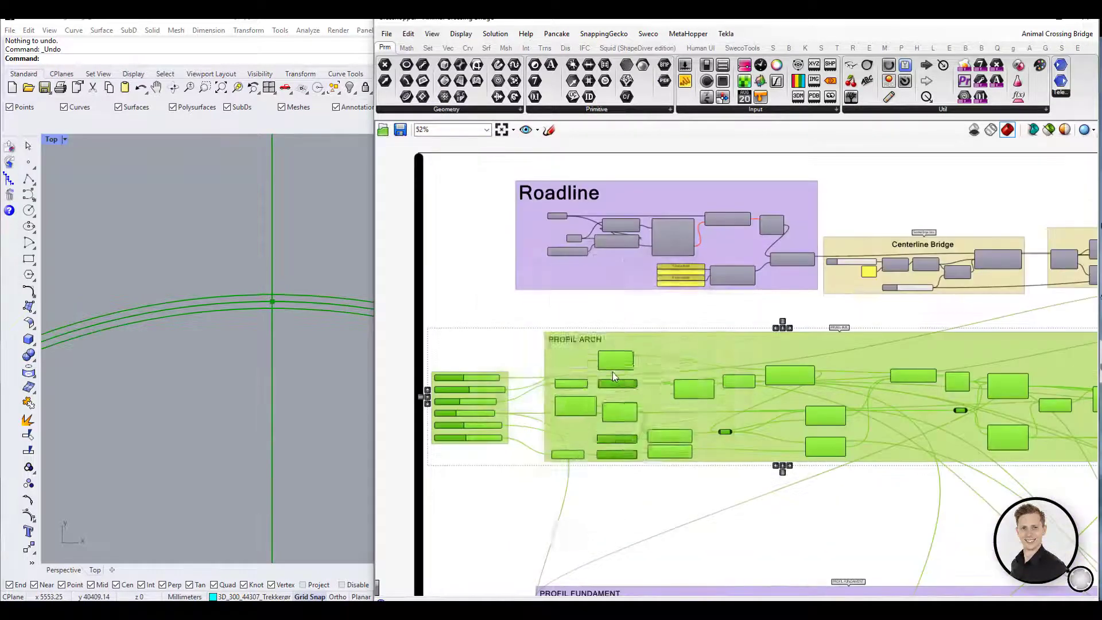
Enable preview on the Join Curves component so the joined arch outline shows red in Rhino.
{"action": "middle_click", "coordinate": [612, 372]}
{"action": "left_click", "coordinate": [603, 345]}
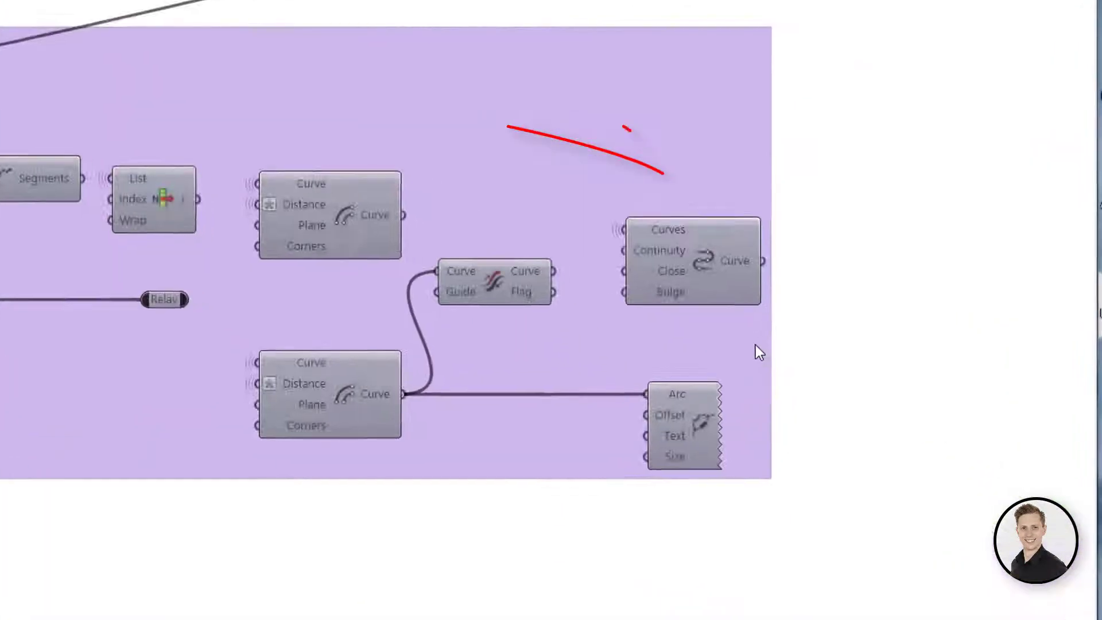
{"action": "left_click", "coordinate": [670, 234]}
{"action": "middle_click", "coordinate": [670, 234]}
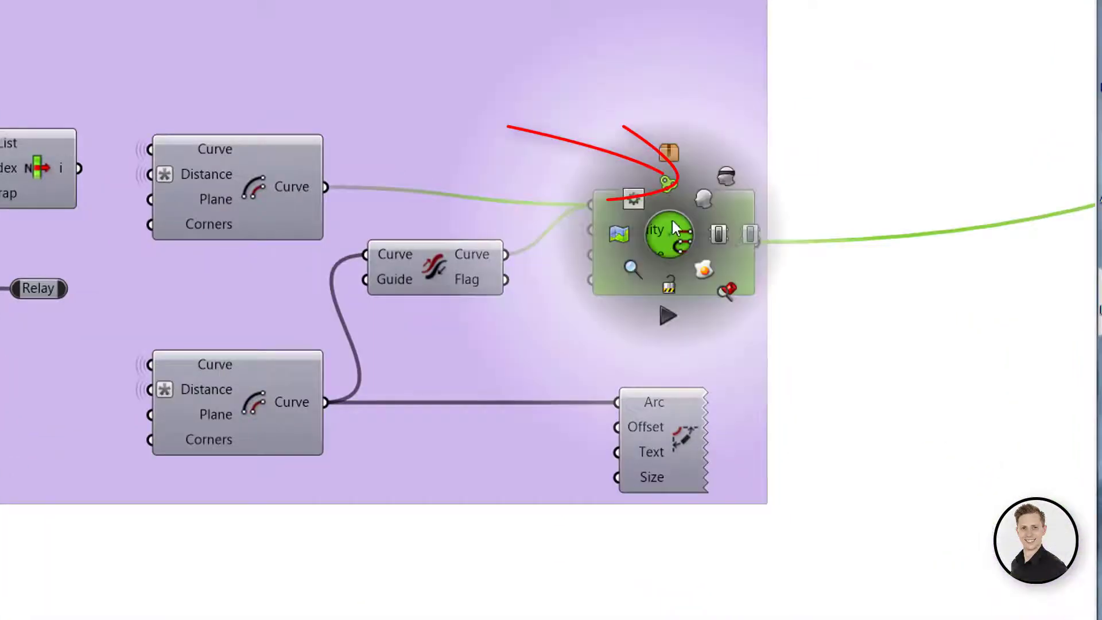
{"action": "left_click", "coordinate": [695, 199]}
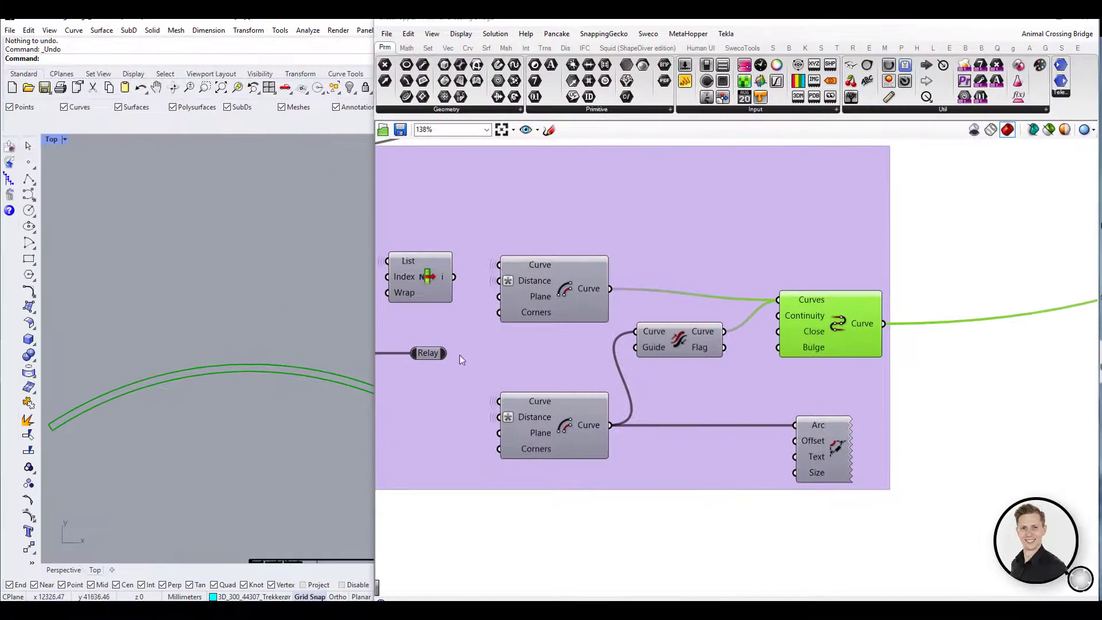
{"action": "left_click", "coordinate": [857, 339]}
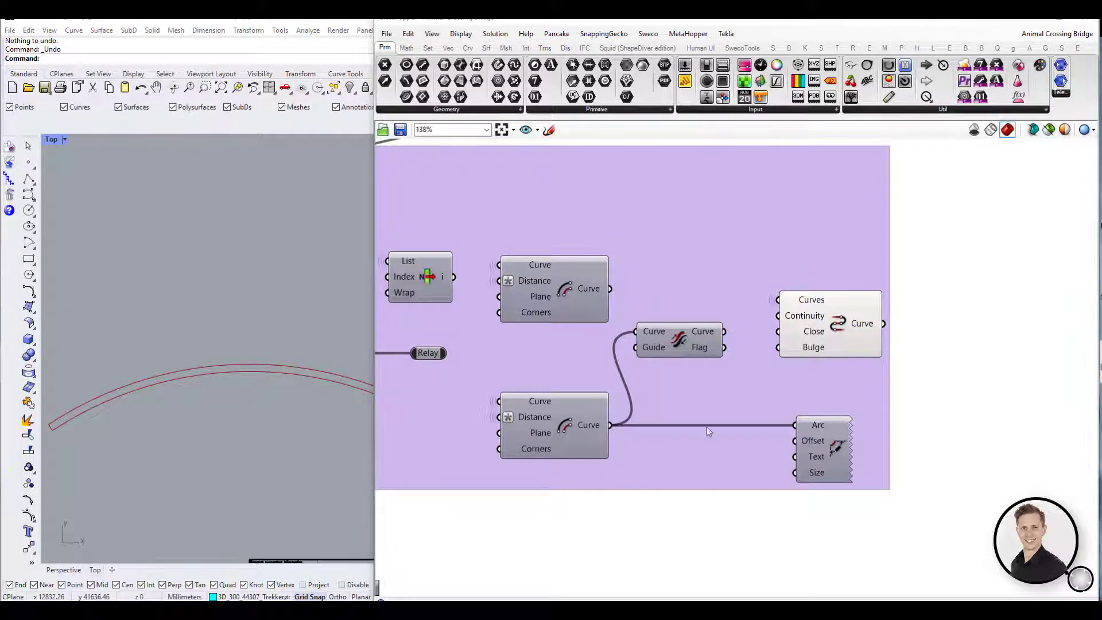
Disable the Shatter component with the Segments output in the PROFIL ARCH group.
{"action": "scroll", "coordinate": [707, 429], "scroll_direction": "down", "scroll_amount": 6}
{"action": "left_click_drag", "start_coordinate": [966, 408], "coordinate": [456, 340]}
{"action": "left_click_drag", "start_coordinate": [992, 431], "coordinate": [475, 320]}
{"action": "key", "text": "space"}
{"action": "left_click", "coordinate": [828, 369]}
{"action": "scroll", "coordinate": [829, 369], "scroll_direction": "up", "scroll_amount": 7}
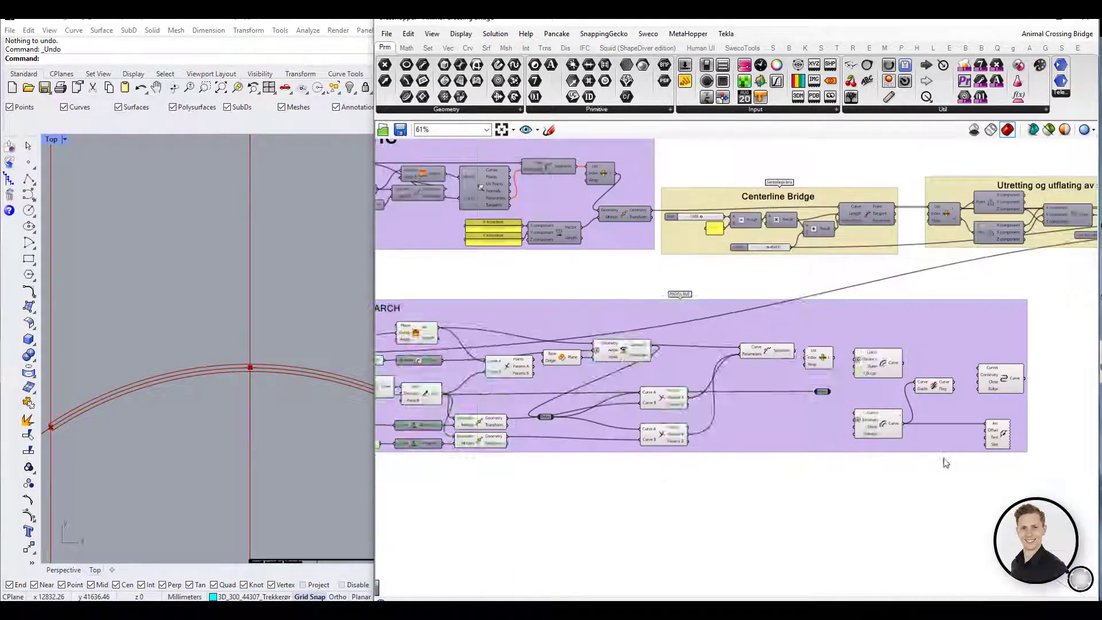
{"action": "left_click", "coordinate": [601, 294]}
{"action": "key", "text": "space"}
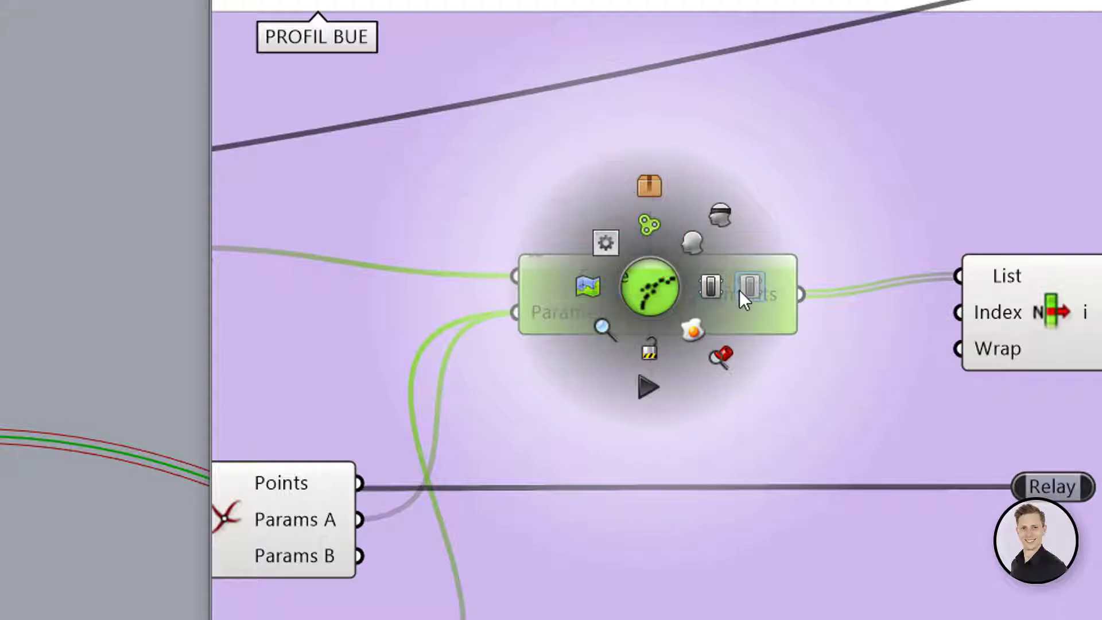
{"action": "left_click", "coordinate": [739, 290]}
{"action": "scroll", "coordinate": [706, 351], "scroll_direction": "down", "scroll_amount": 3}
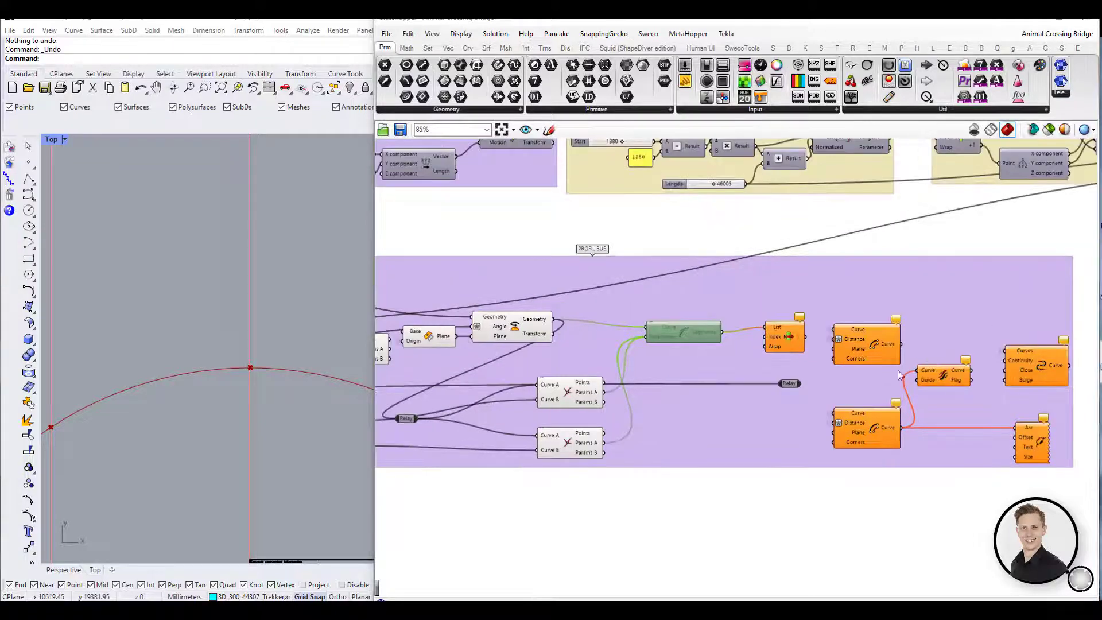
{"action": "scroll", "coordinate": [844, 349], "scroll_direction": "up", "scroll_amount": 3}
{"action": "scroll", "coordinate": [844, 350], "scroll_direction": "up", "scroll_amount": 2}
{"action": "mouse_move", "coordinate": [843, 288]}
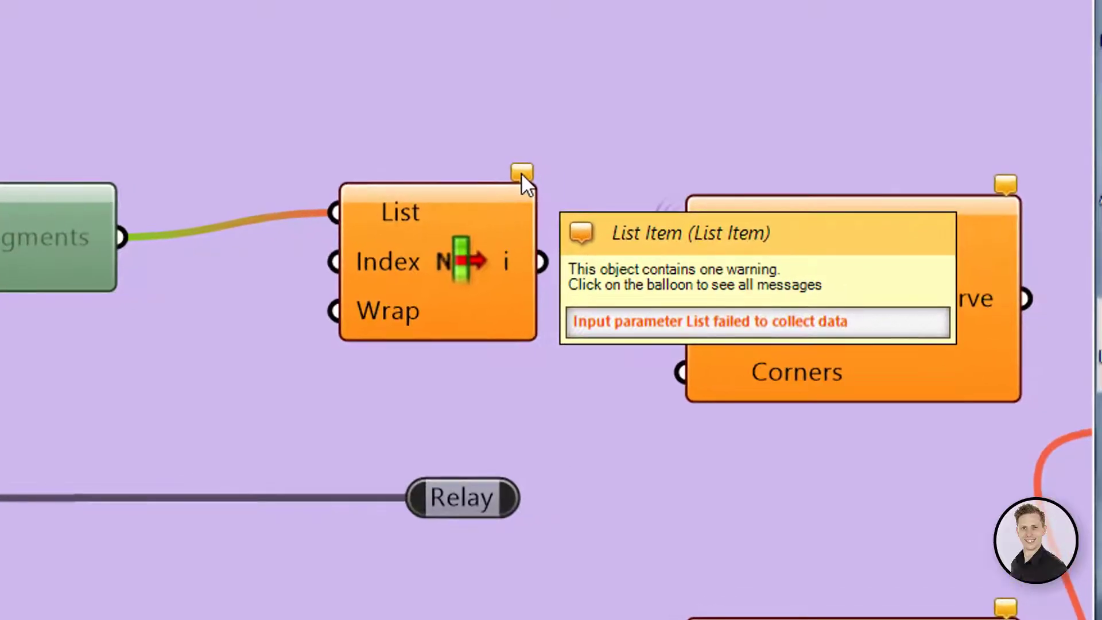
{"action": "left_click", "coordinate": [522, 172]}
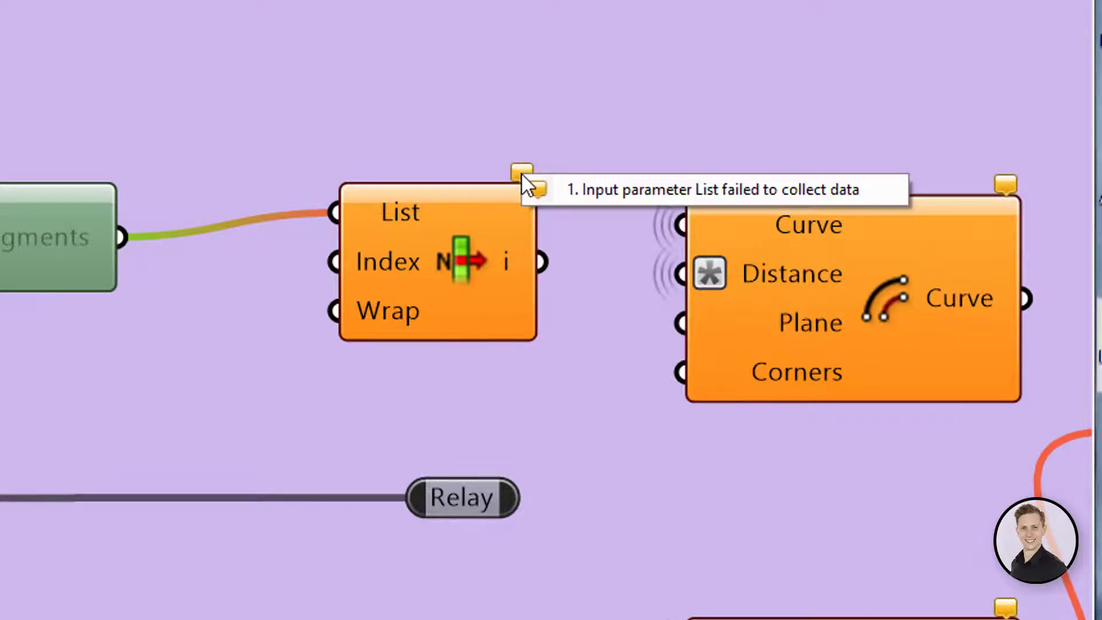
{"action": "left_click", "coordinate": [493, 226]}
{"action": "right_click_drag", "start_coordinate": [935, 181], "coordinate": [801, 187]}
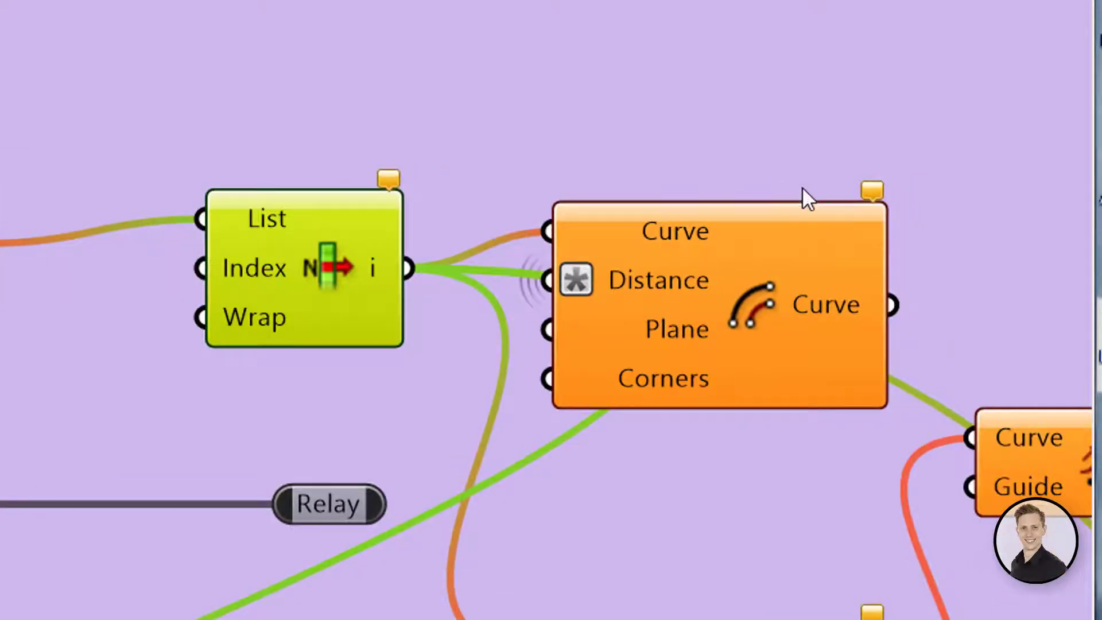
{"action": "left_click", "coordinate": [878, 193]}
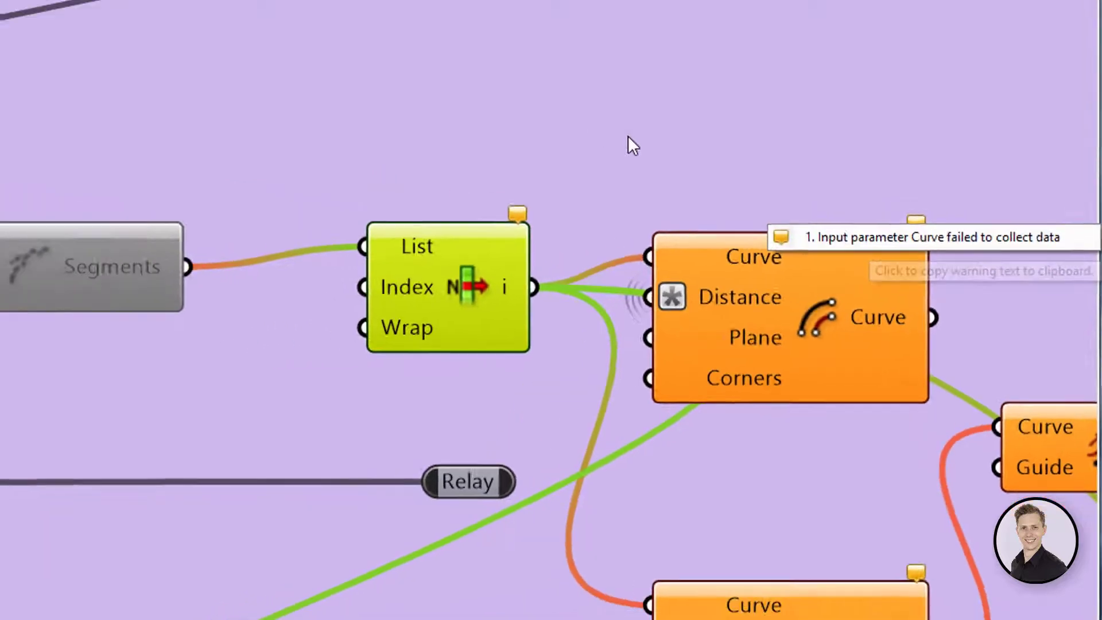
{"action": "left_click", "coordinate": [646, 142]}
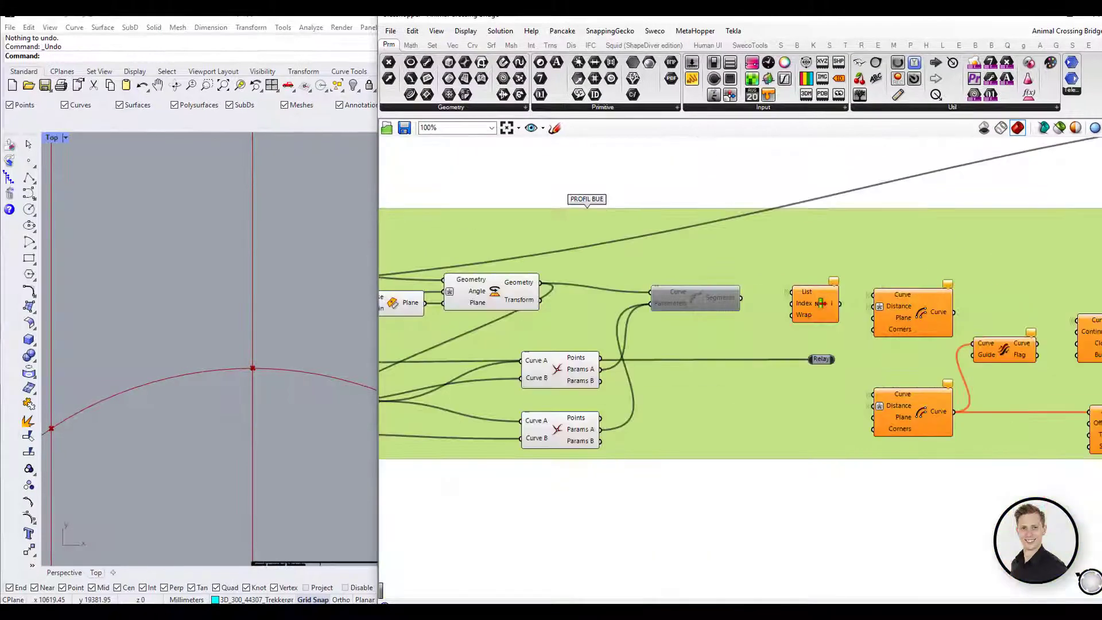
{"action": "left_click", "coordinate": [705, 302]}
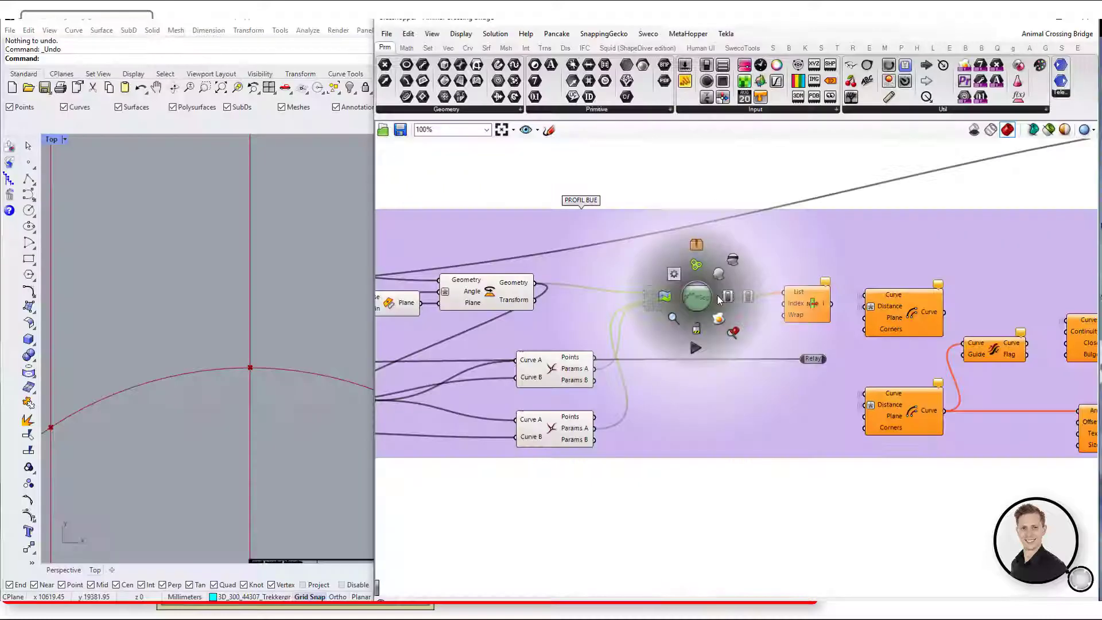
Re-enable Shatter and feed the Curve|Curve Points output into its Curve input, producing an error.
{"action": "left_click", "coordinate": [815, 494]}
{"action": "left_click", "coordinate": [652, 295]}
{"action": "scroll", "coordinate": [609, 404], "scroll_direction": "up", "scroll_amount": 3}
{"action": "left_click_drag", "start_coordinate": [607, 396], "coordinate": [718, 286]}
{"action": "left_click", "coordinate": [755, 349]}
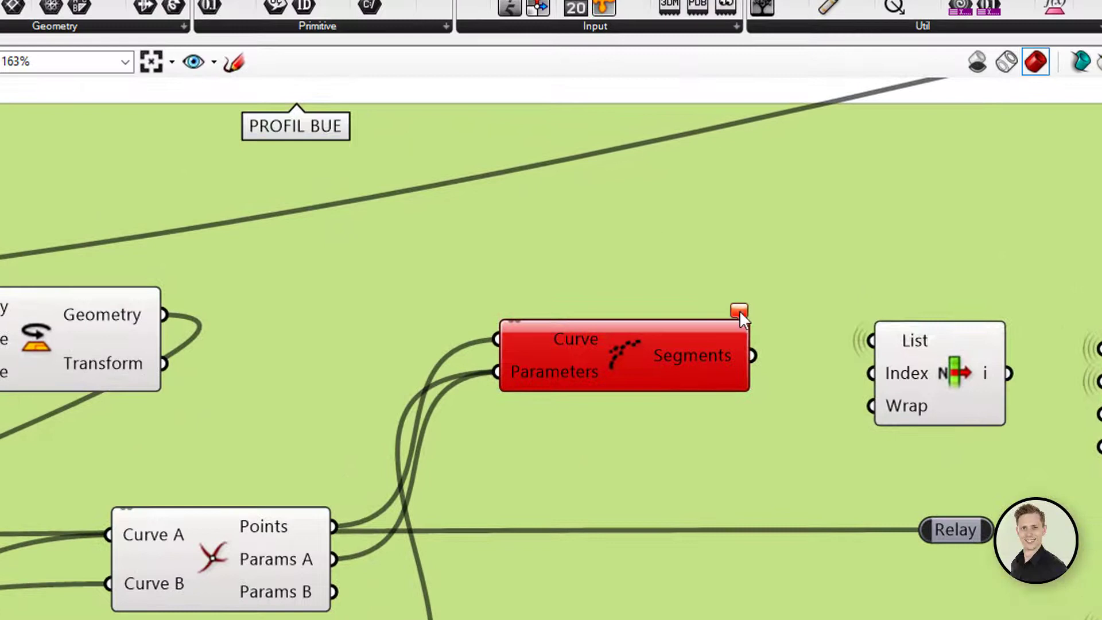
{"action": "mouse_move", "coordinate": [838, 276]}
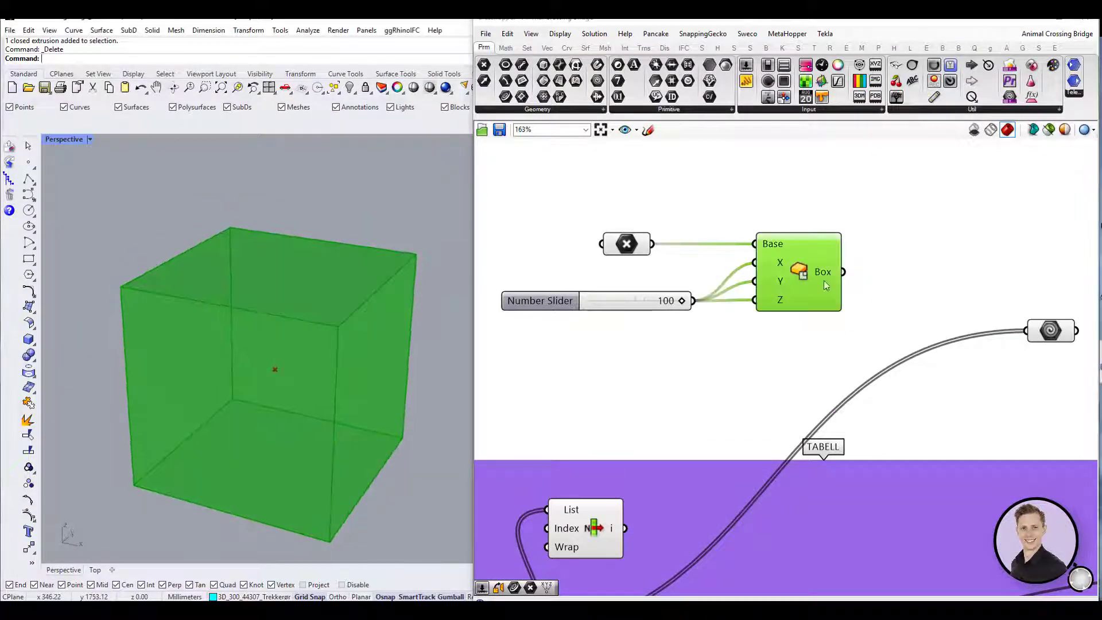
Turn off geometry preview and move the Geometry parameter down beneath the Box.
{"action": "left_click", "coordinate": [974, 131]}
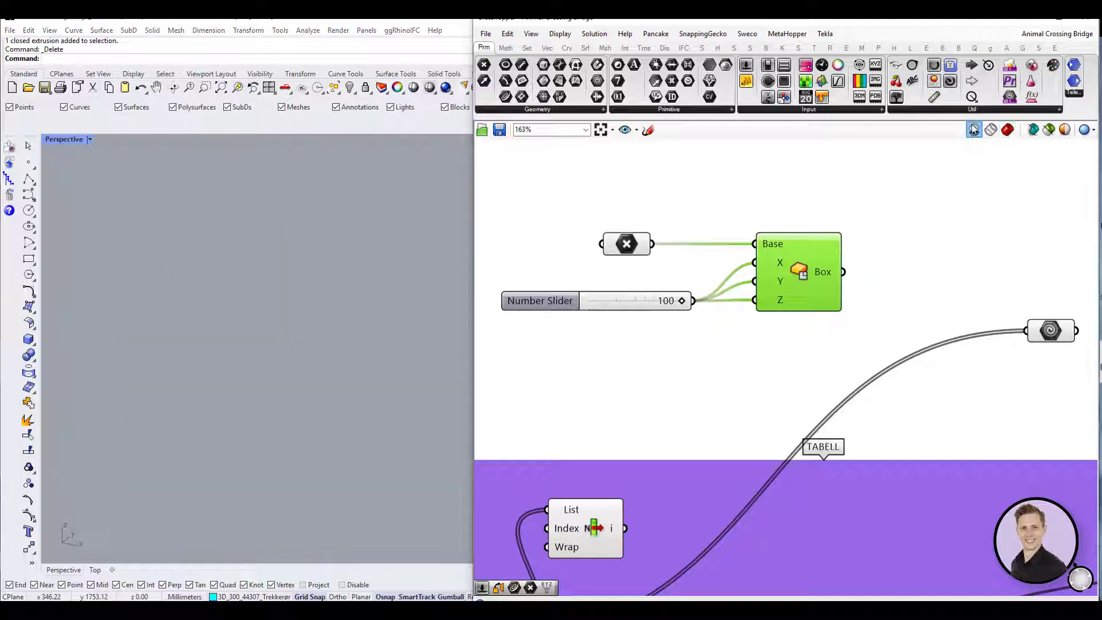
{"action": "left_click", "coordinate": [905, 256]}
{"action": "left_click", "coordinate": [788, 281]}
{"action": "left_click_drag", "start_coordinate": [1051, 330], "coordinate": [818, 399]}
{"action": "left_click", "coordinate": [819, 359]}
Try Wireframe preview and Rhino's wireframe display, then switch both back to shaded.
{"action": "left_click", "coordinate": [991, 130]}
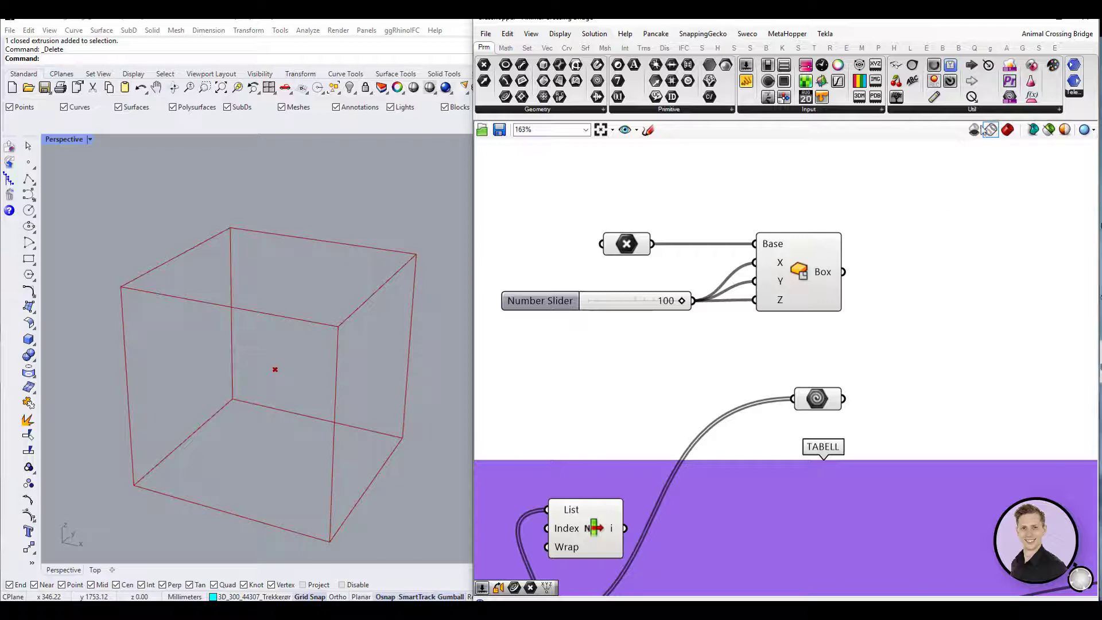
{"action": "right_click_drag", "start_coordinate": [282, 328], "coordinate": [123, 161]}
{"action": "left_click", "coordinate": [65, 139]}
{"action": "left_click", "coordinate": [84, 183]}
{"action": "left_click", "coordinate": [64, 139]}
{"action": "left_click", "coordinate": [87, 194]}
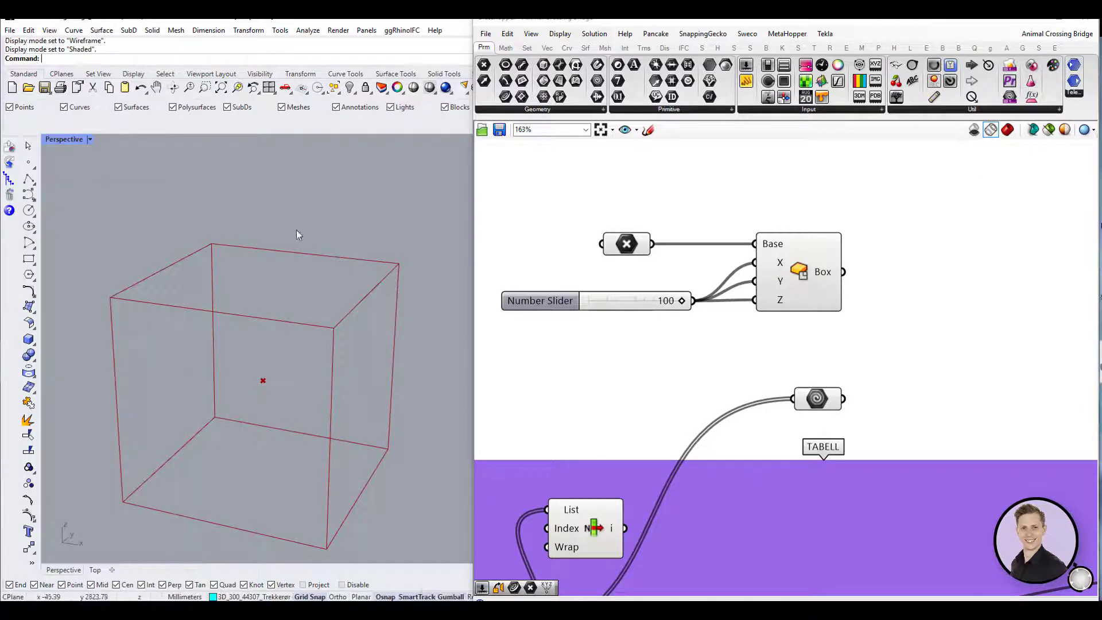
{"action": "left_click", "coordinate": [1008, 130]}
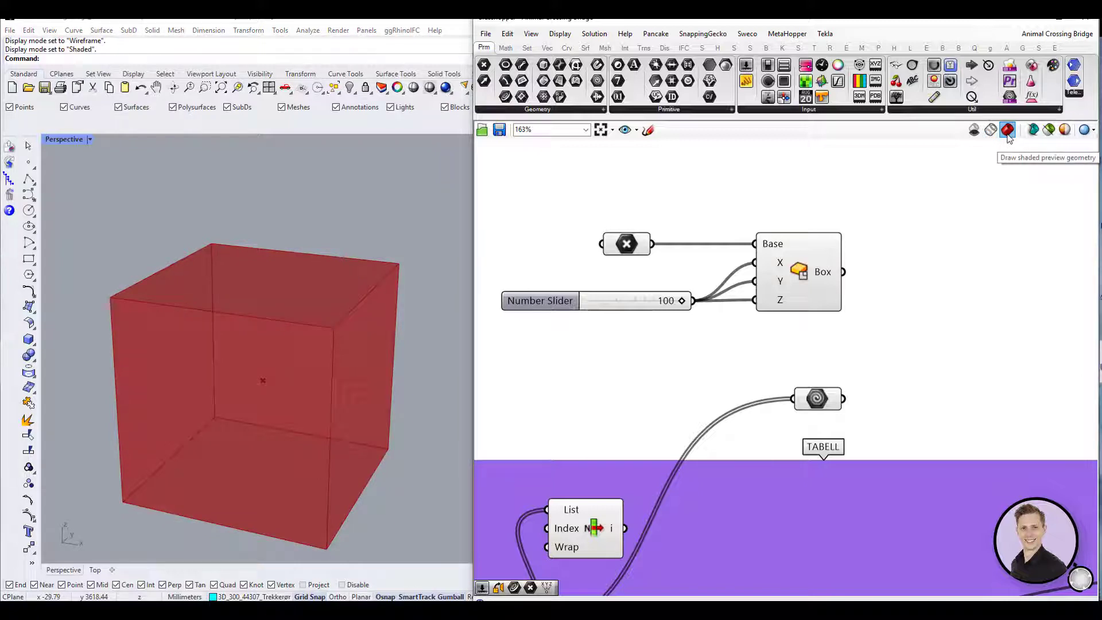
Switch to Selected Only preview and select the TABELL Geometry parameter to show its table sheet.
{"action": "left_click", "coordinate": [1049, 129]}
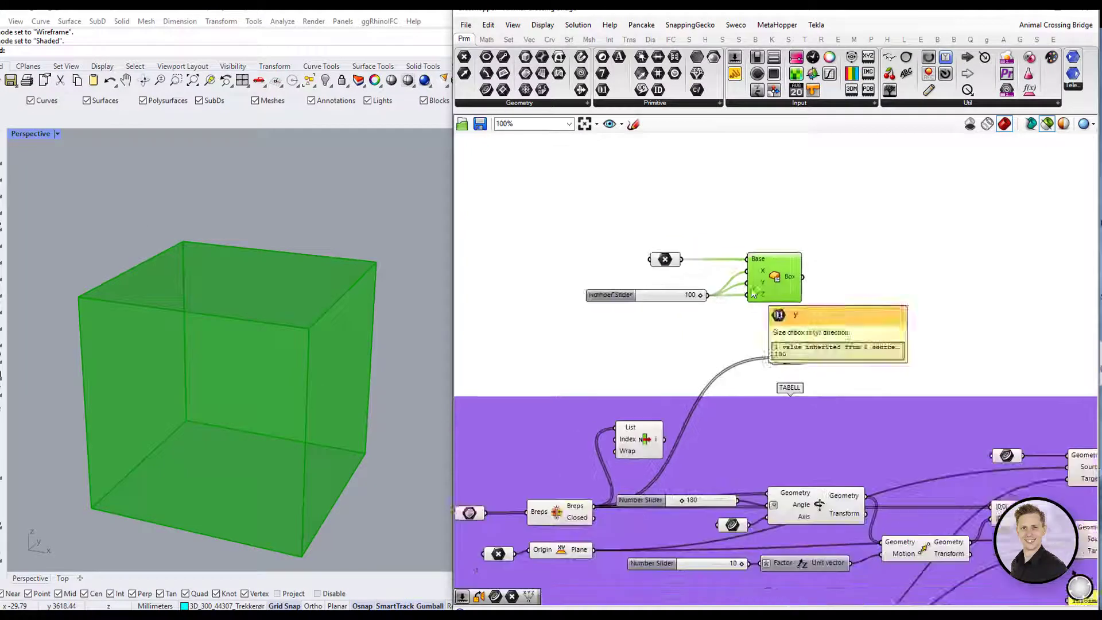
{"action": "right_click_drag", "start_coordinate": [753, 293], "coordinate": [722, 339]}
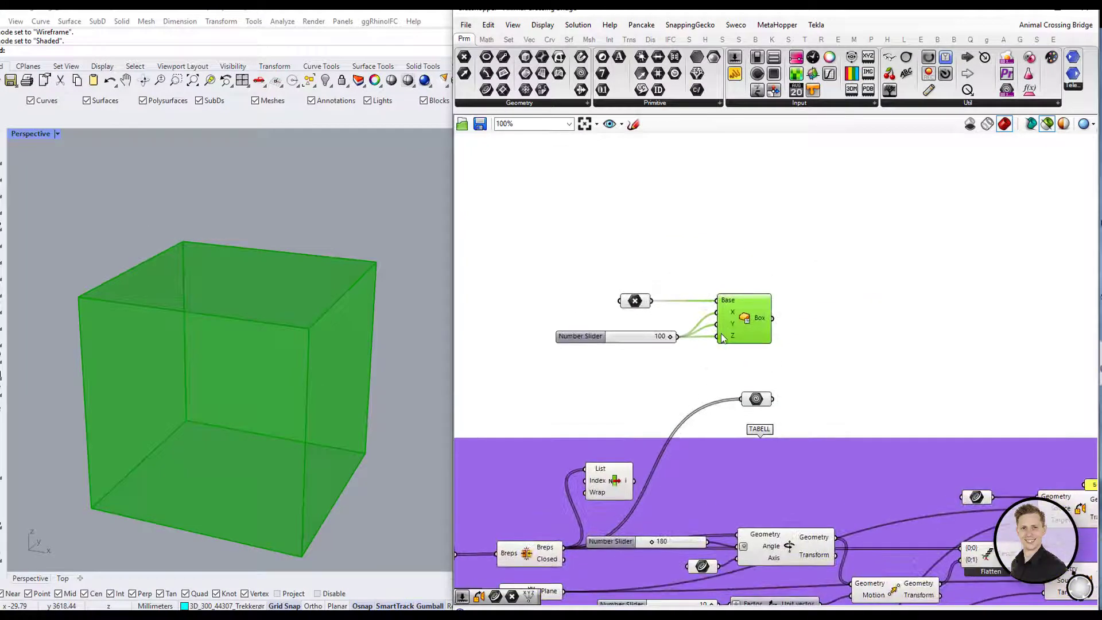
{"action": "left_click", "coordinate": [753, 396]}
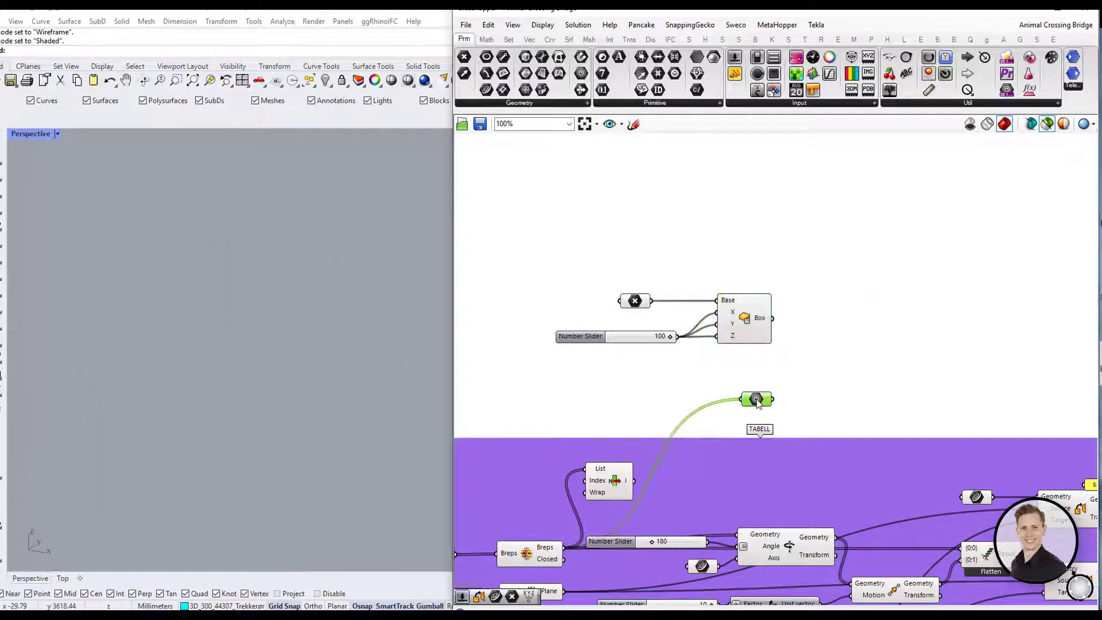
{"action": "middle_click", "coordinate": [756, 397]}
{"action": "left_click", "coordinate": [785, 451]}
{"action": "mouse_move", "coordinate": [168, 353]}
{"action": "right_mouse_down"}
{"action": "mouse_move", "coordinate": [226, 406]}
{"action": "mouse_move", "coordinate": [118, 376]}
{"action": "mouse_move", "coordinate": [294, 358]}
{"action": "mouse_move", "coordinate": [249, 376]}
{"action": "mouse_move", "coordinate": [370, 341]}
{"action": "mouse_move", "coordinate": [386, 358]}
{"action": "right_mouse_up"}
Return the preview to all objects and reselect the Geometry parameter.
{"action": "left_click", "coordinate": [936, 270]}
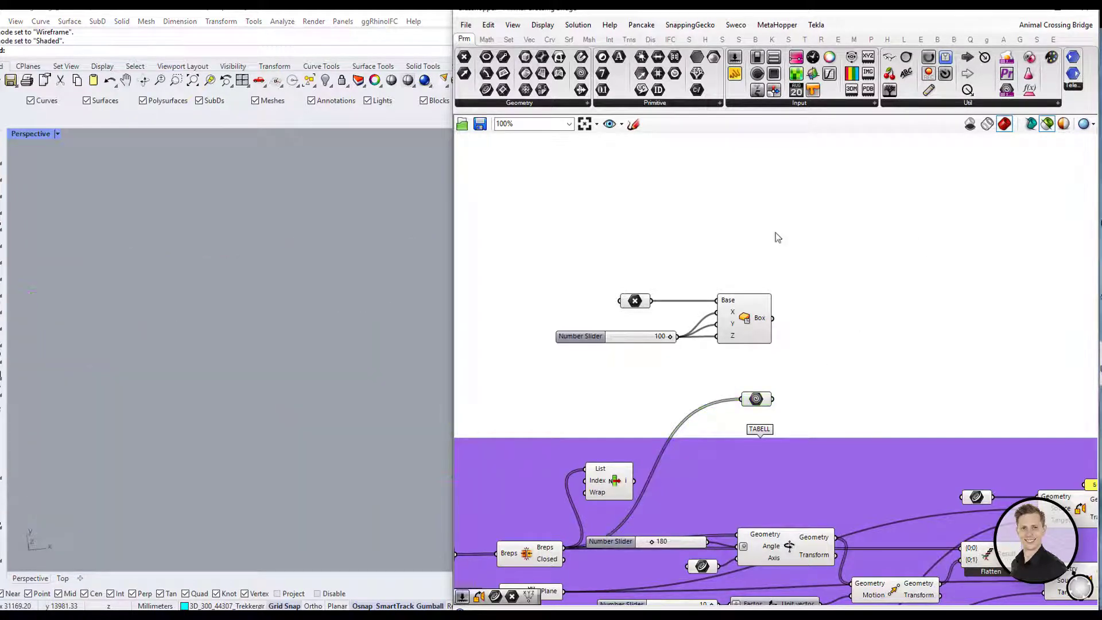
{"action": "left_click", "coordinate": [1048, 126]}
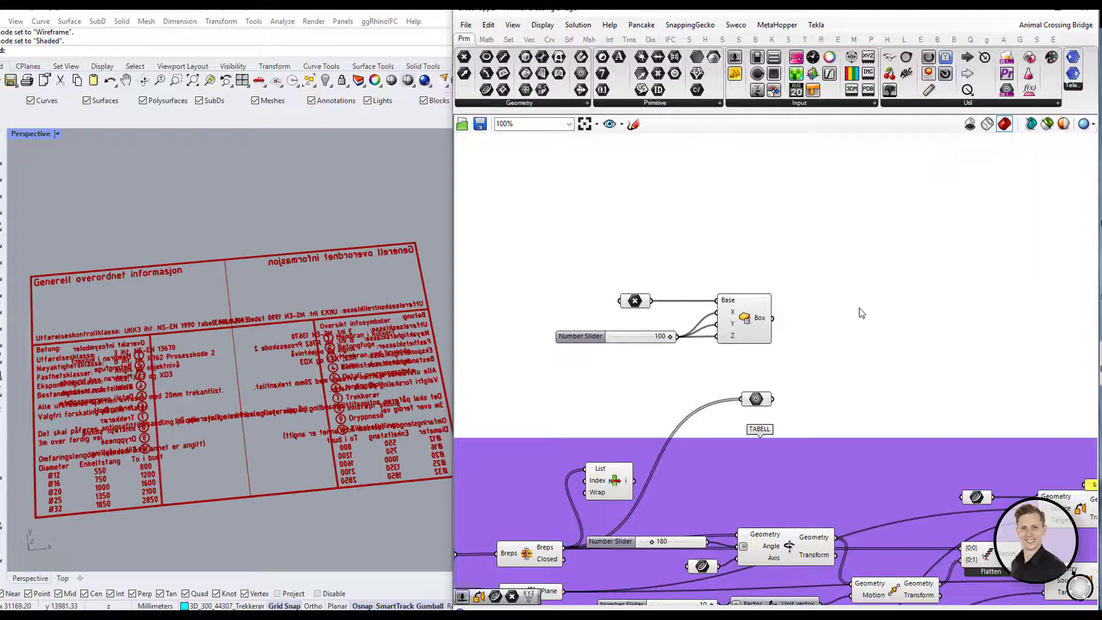
{"action": "left_click", "coordinate": [757, 401]}
{"action": "middle_click", "coordinate": [758, 402]}
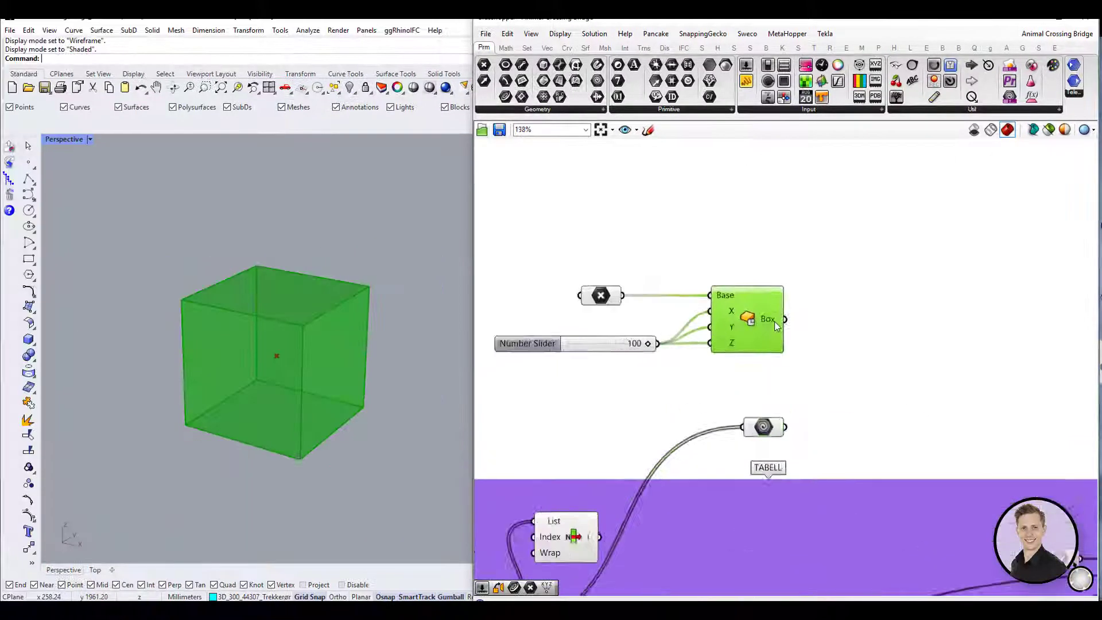
Select the cube in Rhino and inspect its object properties.
{"action": "middle_click", "coordinate": [774, 322]}
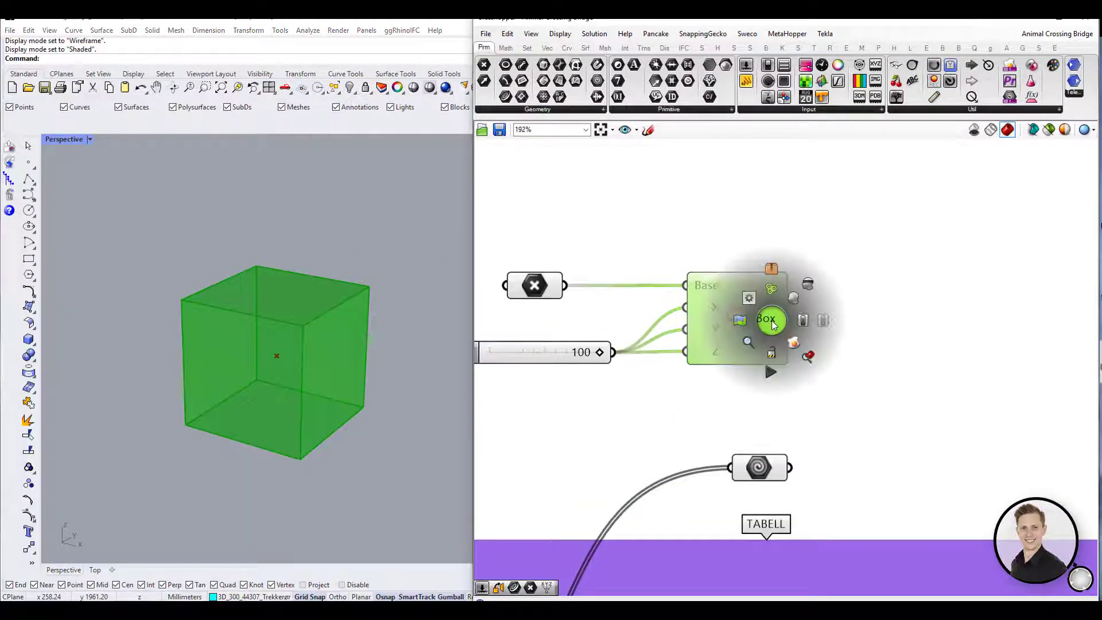
{"action": "scroll", "coordinate": [774, 321], "scroll_direction": "up", "scroll_amount": 2}
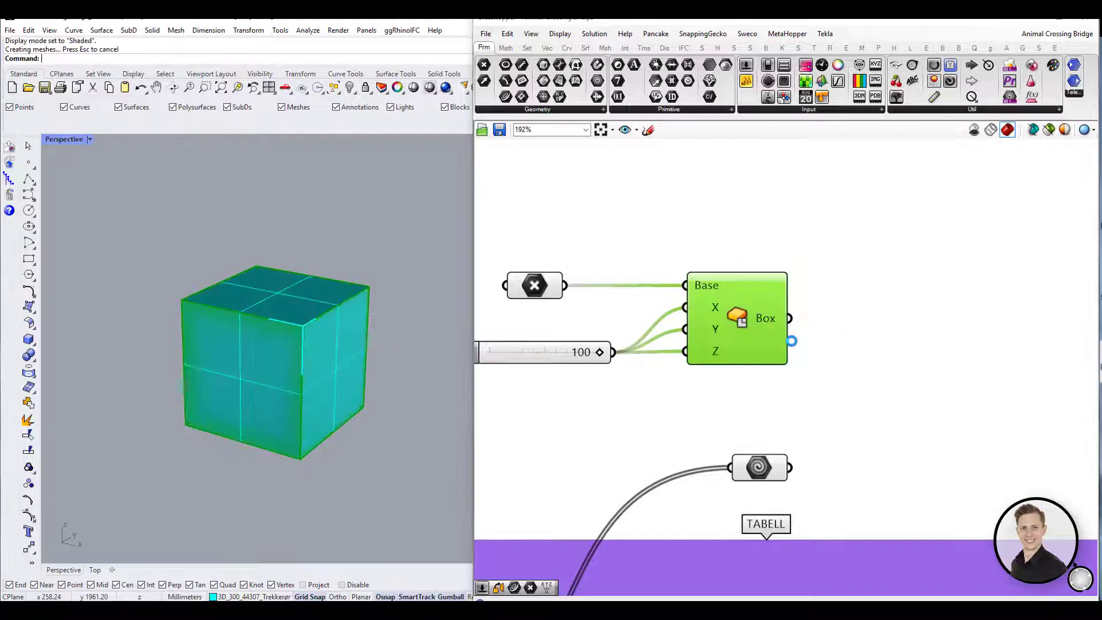
{"action": "left_click", "coordinate": [356, 422]}
{"action": "right_click_drag", "start_coordinate": [356, 409], "coordinate": [287, 287]}
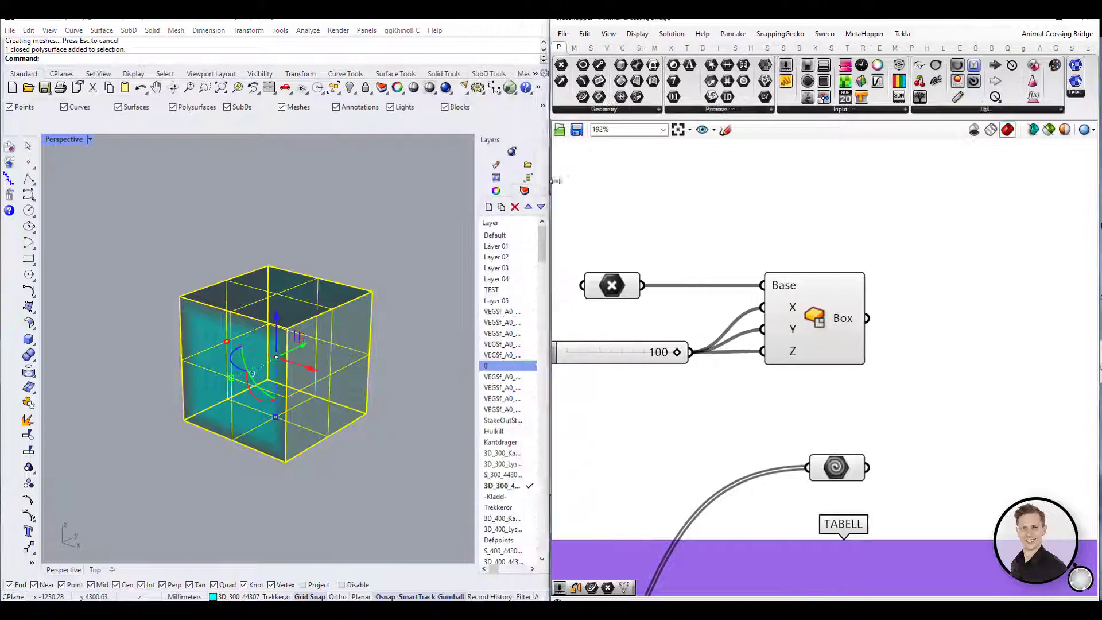
{"action": "left_click_drag", "start_coordinate": [556, 181], "coordinate": [550, 181]}
{"action": "left_click_drag", "start_coordinate": [479, 183], "coordinate": [391, 184]}
{"action": "left_click", "coordinate": [402, 151]}
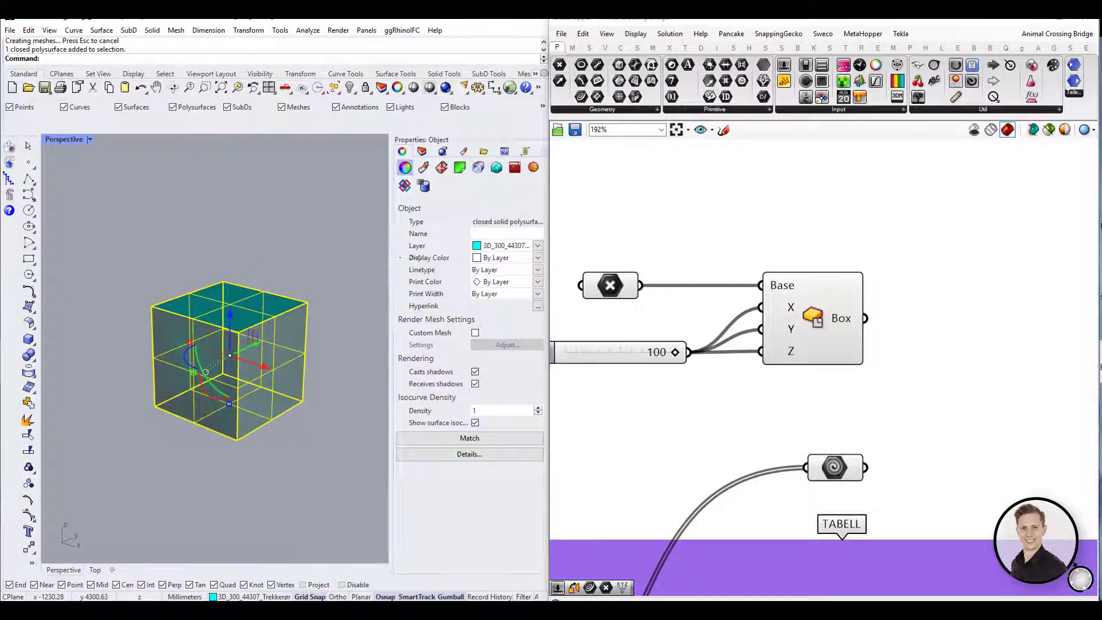
{"action": "left_click_drag", "start_coordinate": [391, 287], "coordinate": [419, 287]}
{"action": "key", "text": "Escape"}
Raise the Number Slider's maximum to 200 and set it to 134.
{"action": "mouse_move", "coordinate": [682, 350]}
{"action": "left_mouse_down"}
{"action": "mouse_move", "coordinate": [635, 352]}
{"action": "mouse_move", "coordinate": [667, 352]}
{"action": "left_mouse_up"}
{"action": "double_click", "coordinate": [611, 338]}
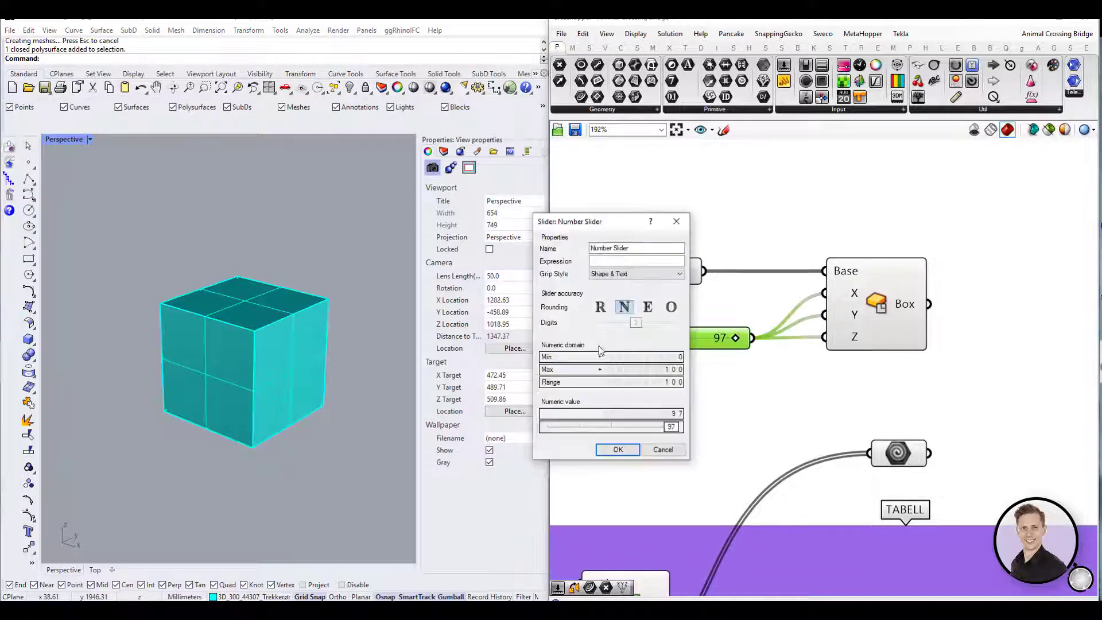
{"action": "double_click", "coordinate": [620, 370]}
{"action": "type", "text": "200"}
{"action": "left_click", "coordinate": [618, 449]}
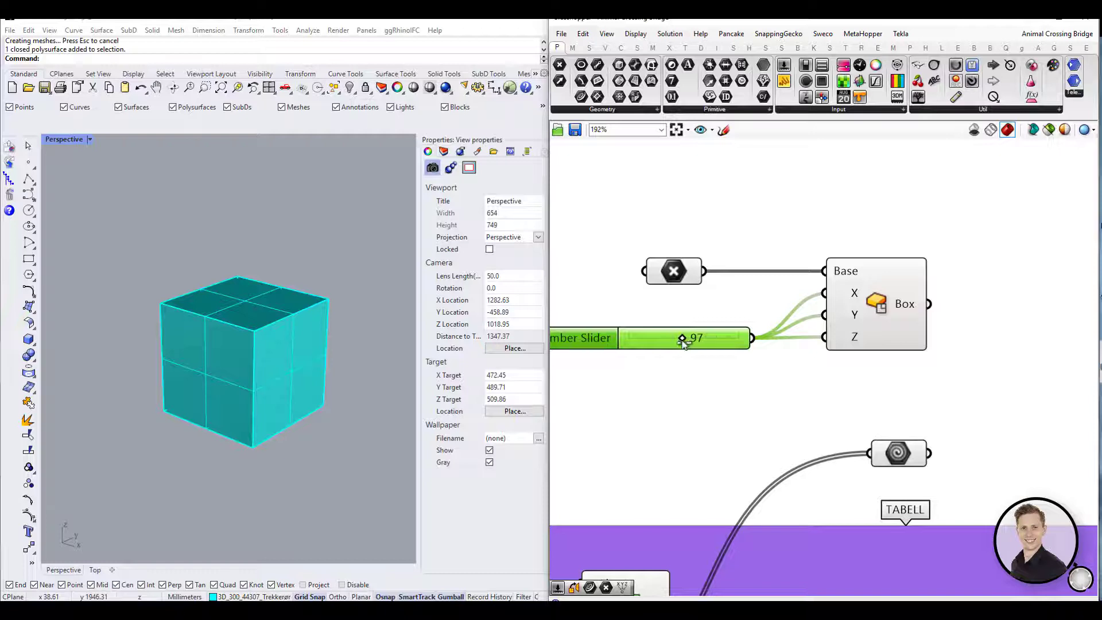
{"action": "left_click_drag", "start_coordinate": [686, 340], "coordinate": [703, 340]}
Bake the Box component's cube into the Rhino document.
{"action": "left_click", "coordinate": [874, 290]}
{"action": "right_click_drag", "start_coordinate": [322, 368], "coordinate": [379, 367]}
{"action": "left_click", "coordinate": [781, 209]}
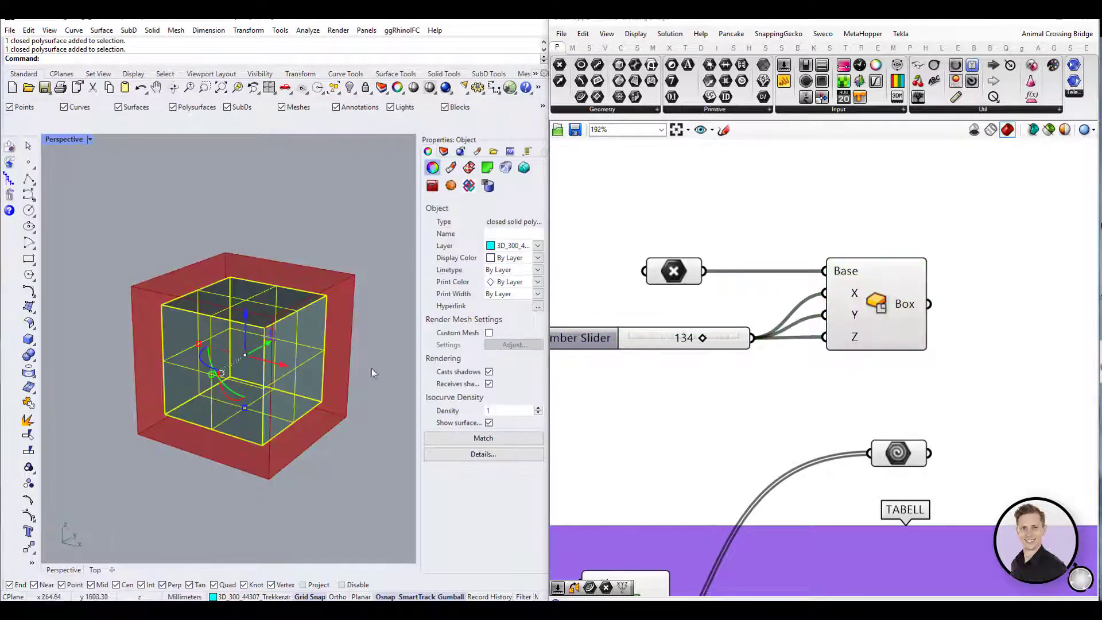
{"action": "left_click", "coordinate": [884, 312]}
{"action": "middle_click", "coordinate": [884, 312]}
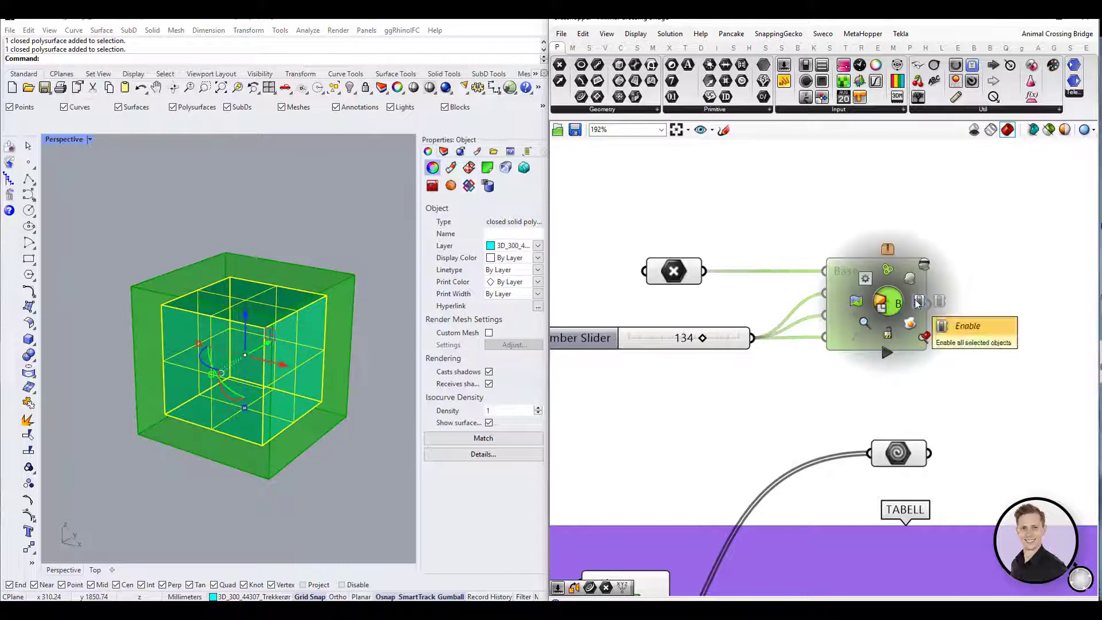
{"action": "left_click", "coordinate": [916, 302]}
{"action": "key", "text": "Escape"}
Select the baked box in Rhino and delete it.
{"action": "left_click", "coordinate": [231, 415]}
{"action": "right_click", "coordinate": [303, 353]}
{"action": "left_click", "coordinate": [333, 387]}
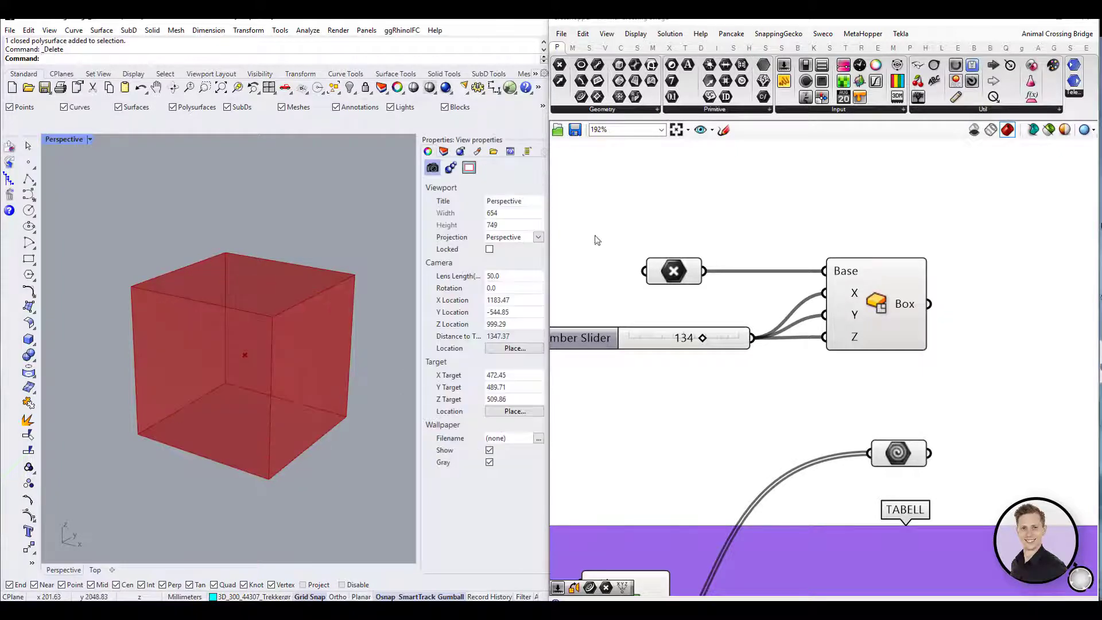
Add a Box parameter via search 'box', wire the Box output into it and internalise its data.
{"action": "right_click_drag", "start_coordinate": [746, 402], "coordinate": [681, 424]}
{"action": "scroll", "coordinate": [657, 443], "scroll_direction": "down", "scroll_amount": 3}
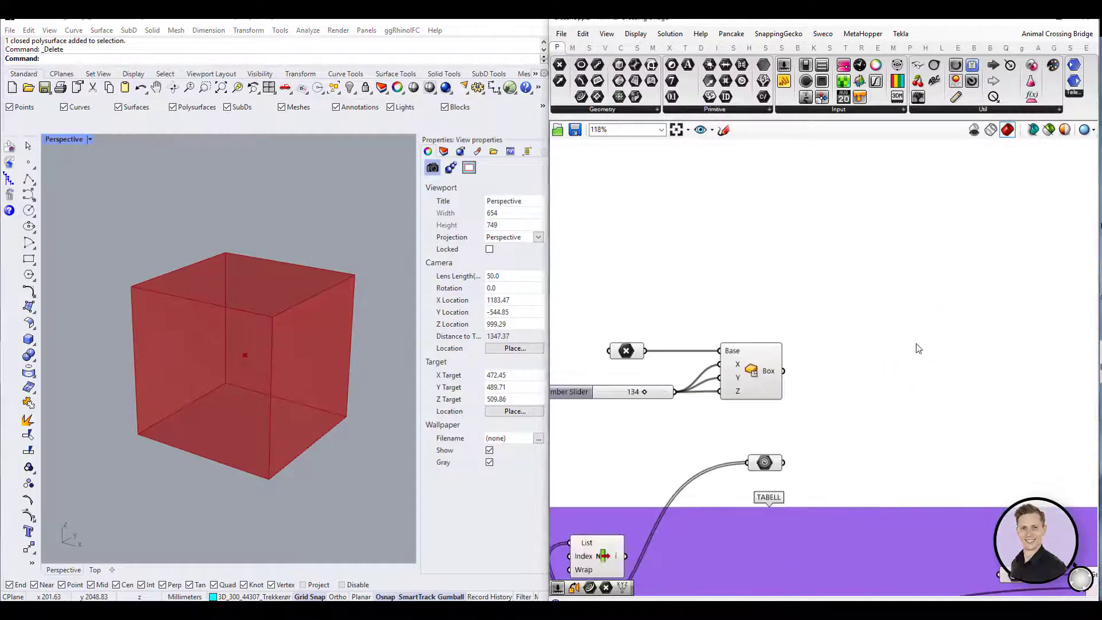
{"action": "double_click", "coordinate": [916, 343]}
{"action": "type", "text": "box"}
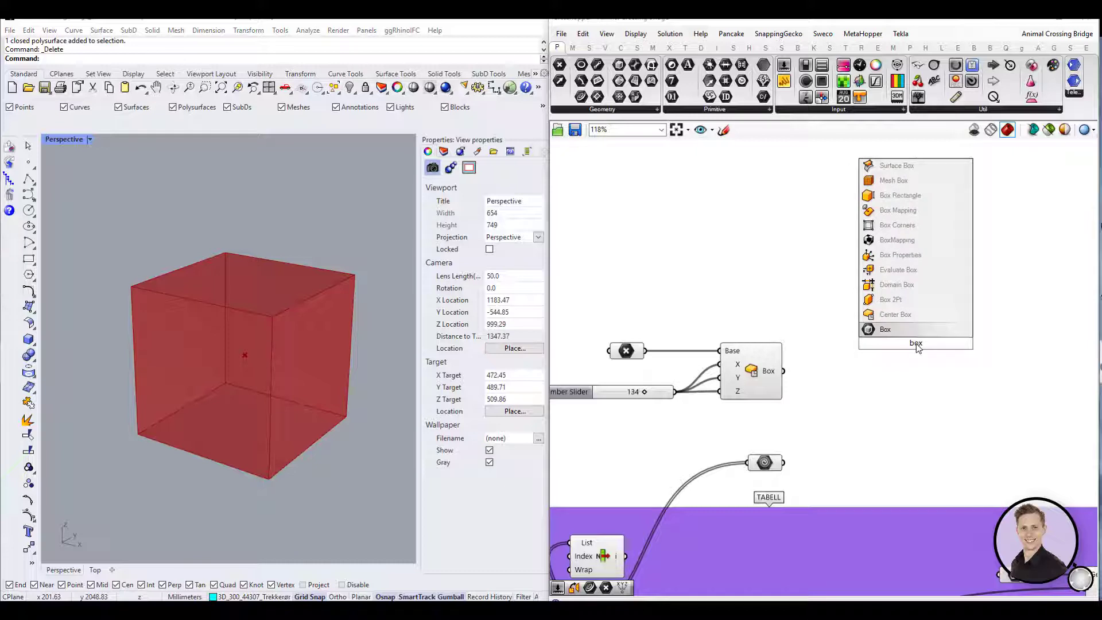
{"action": "key", "text": "Return"}
{"action": "left_click_drag", "start_coordinate": [783, 371], "coordinate": [855, 371]}
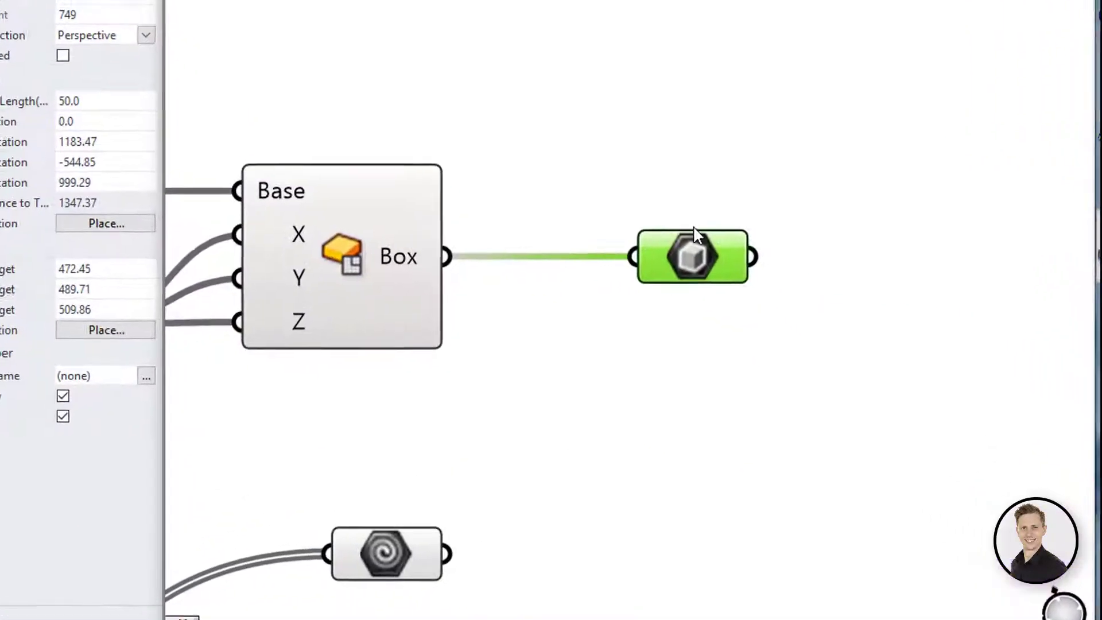
{"action": "right_click", "coordinate": [859, 373]}
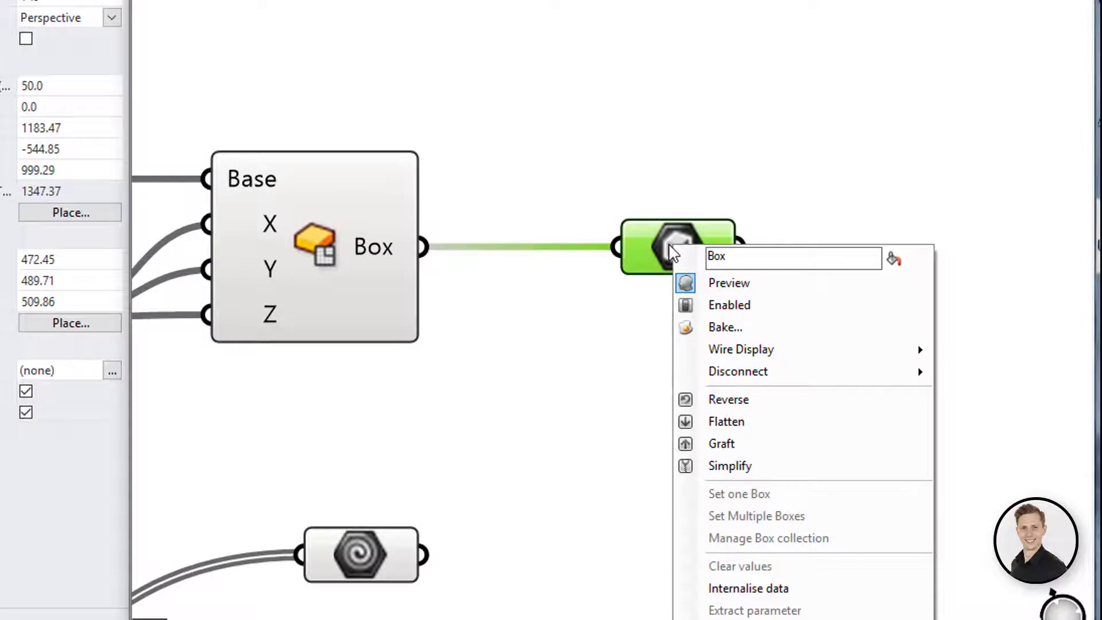
{"action": "left_click", "coordinate": [775, 595]}
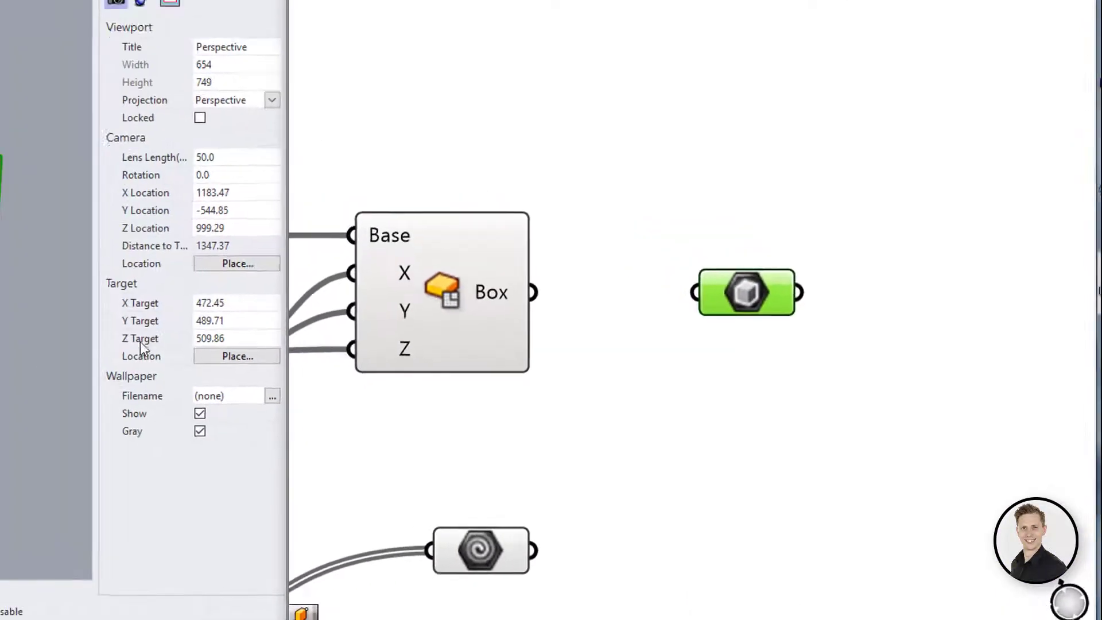
Move the Box parameter higher on the canvas and raise the slider from 134 to 164.
{"action": "scroll", "coordinate": [855, 360], "scroll_direction": "down", "scroll_amount": 2}
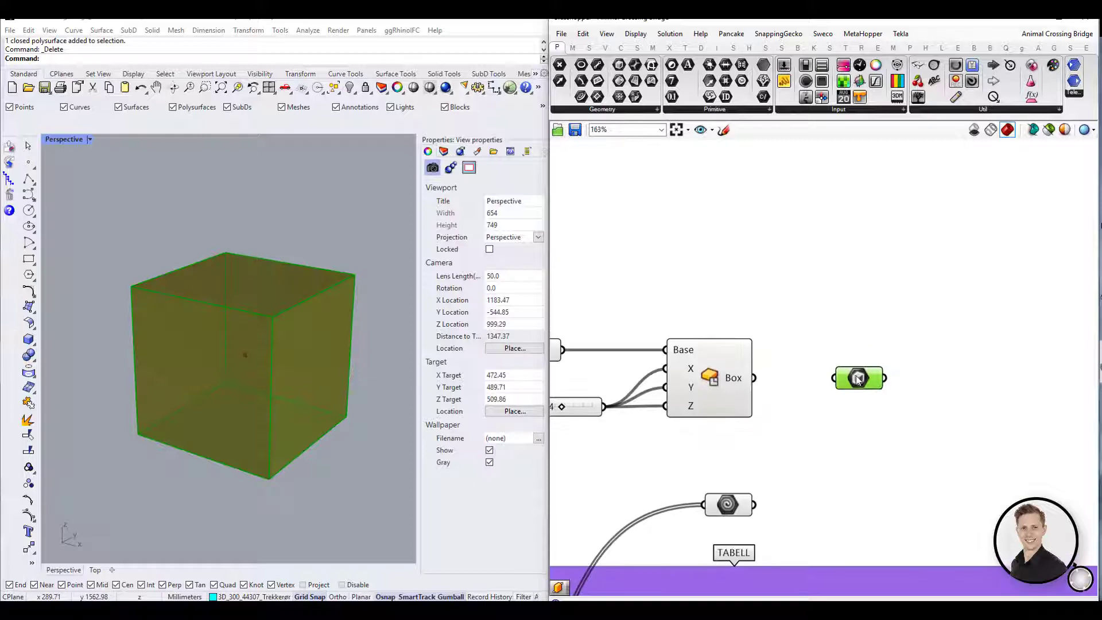
{"action": "left_click_drag", "start_coordinate": [860, 377], "coordinate": [843, 254]}
{"action": "left_click", "coordinate": [804, 298]}
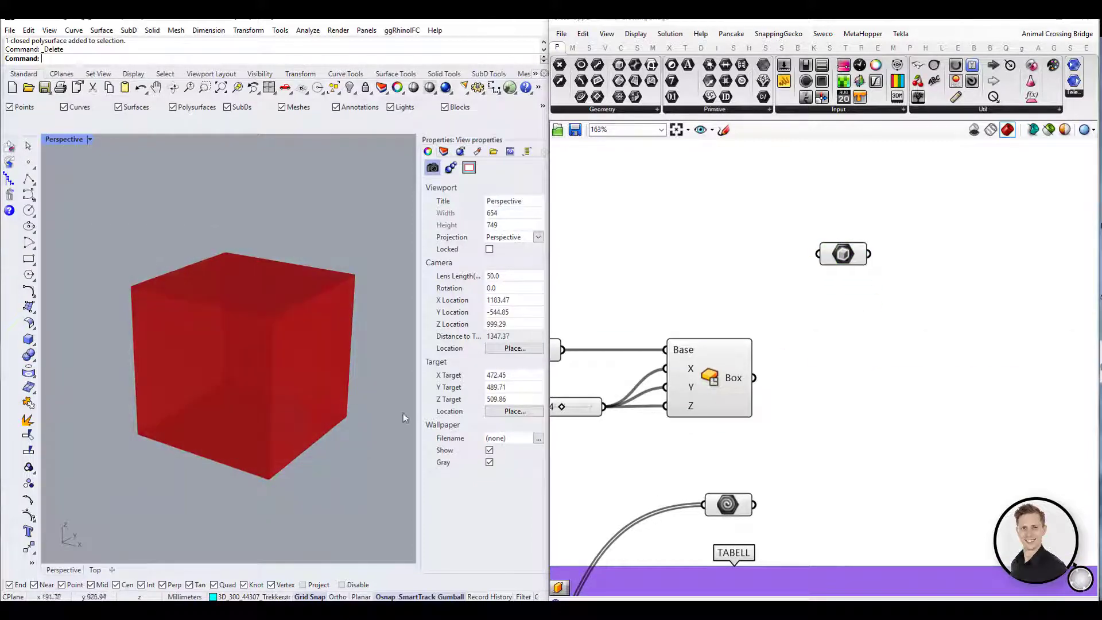
{"action": "scroll", "coordinate": [825, 339], "scroll_direction": "down", "scroll_amount": 3}
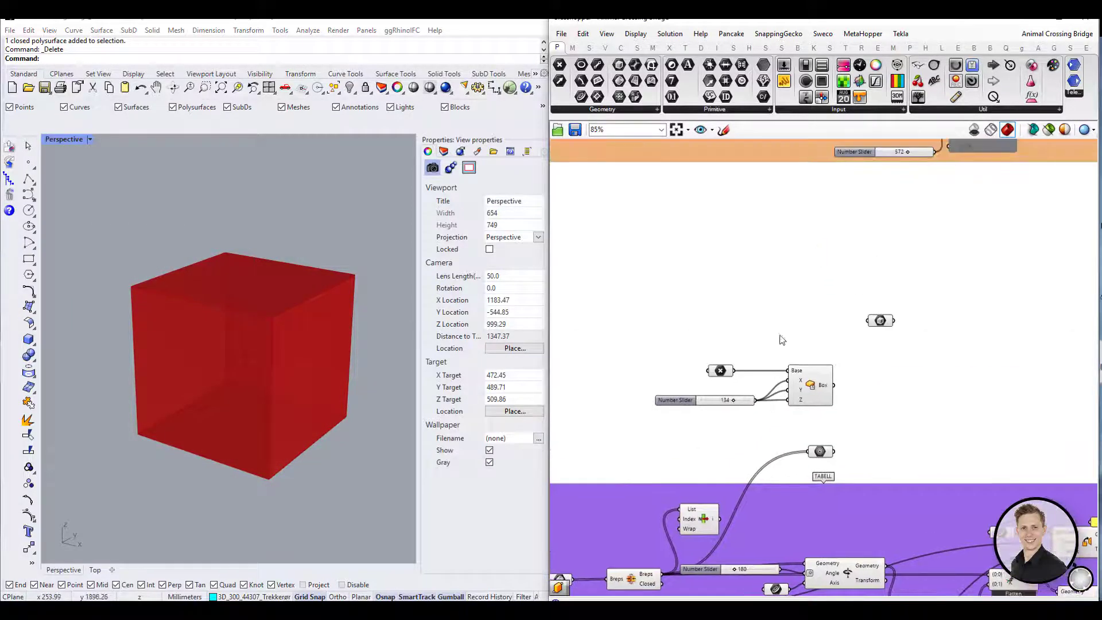
{"action": "scroll", "coordinate": [882, 321], "scroll_direction": "up", "scroll_amount": 3}
{"action": "left_click", "coordinate": [880, 317]}
{"action": "middle_click", "coordinate": [879, 320]}
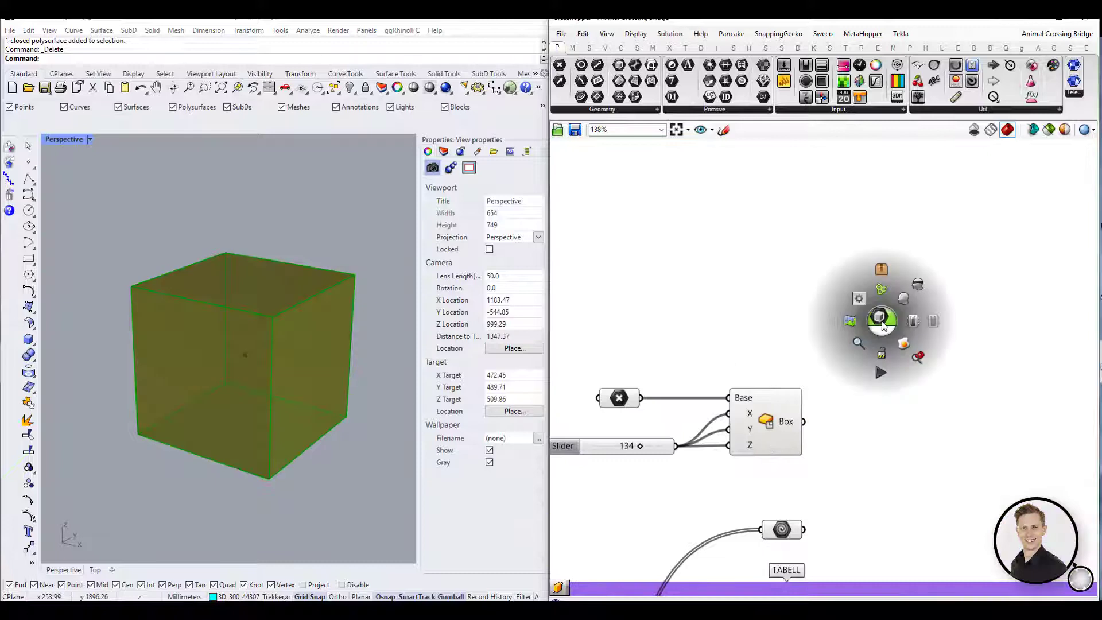
{"action": "left_click", "coordinate": [336, 442]}
{"action": "right_click_drag", "start_coordinate": [643, 450], "coordinate": [692, 443]}
{"action": "left_click_drag", "start_coordinate": [692, 443], "coordinate": [704, 442]}
Fill in a name and an e-mail address in the guide's sign-up form.
{"action": "left_click", "coordinate": [929, 314]}
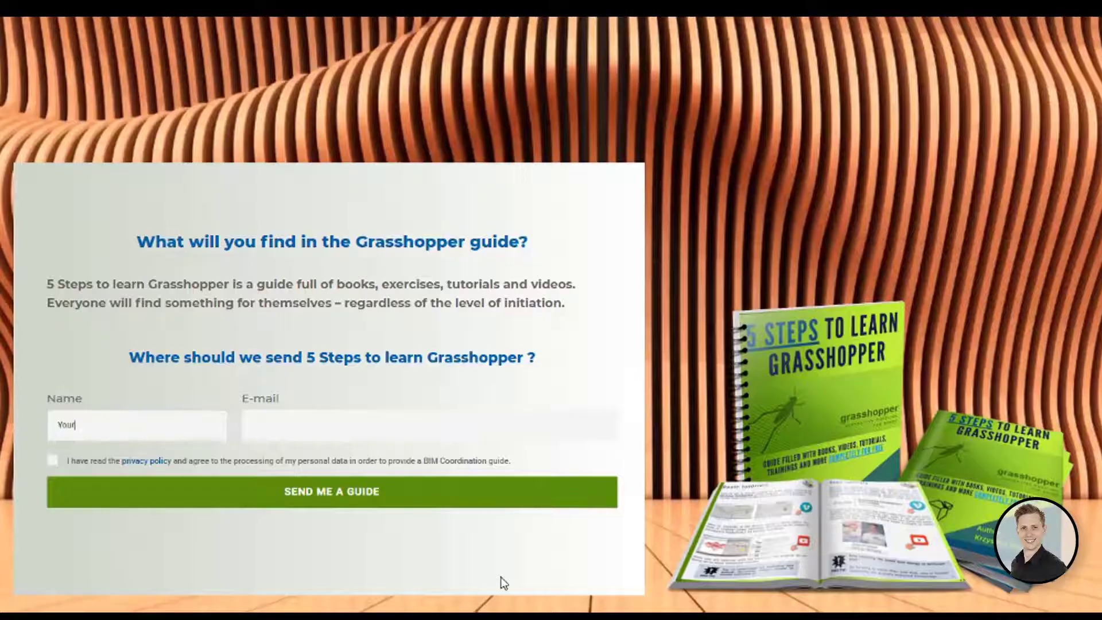
{"action": "type", "text": "Name"}
{"action": "key", "text": "Tab"}
{"action": "type", "text": "yourname@gmail.com"}
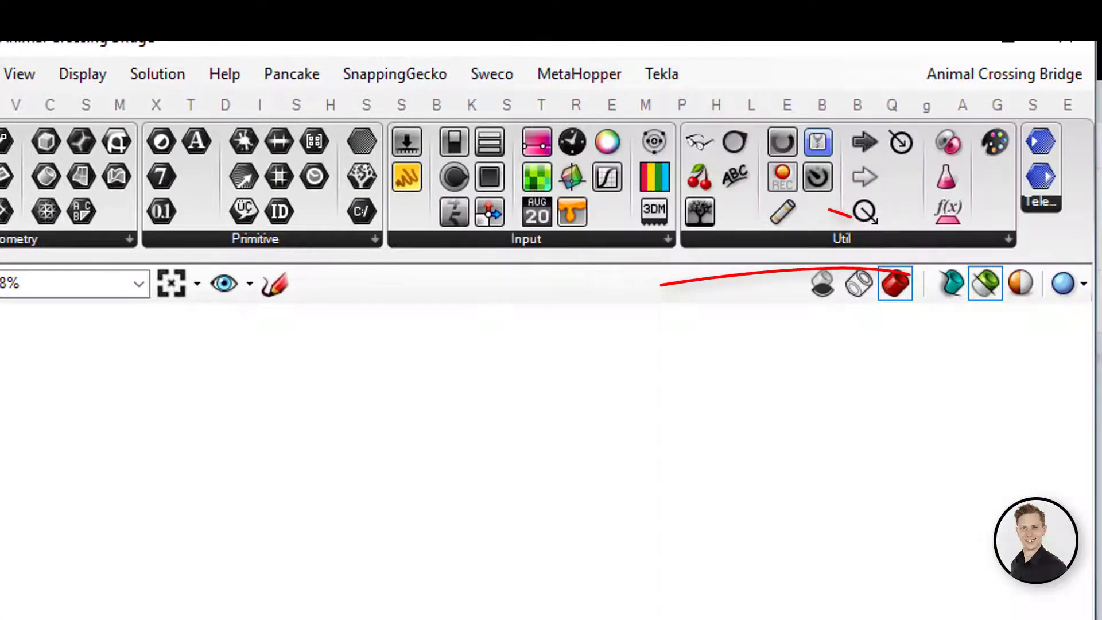
Set the normal preview colour to blue and the selected preview colour to warm orange.
{"action": "left_click", "coordinate": [1015, 283]}
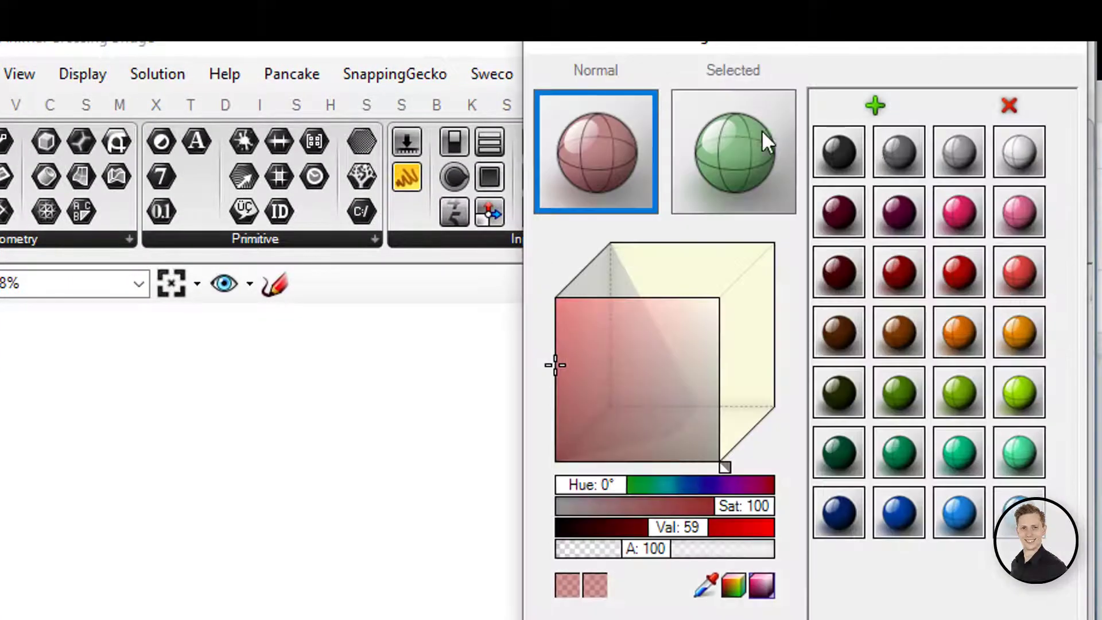
{"action": "left_click_drag", "start_coordinate": [597, 488], "coordinate": [701, 488]}
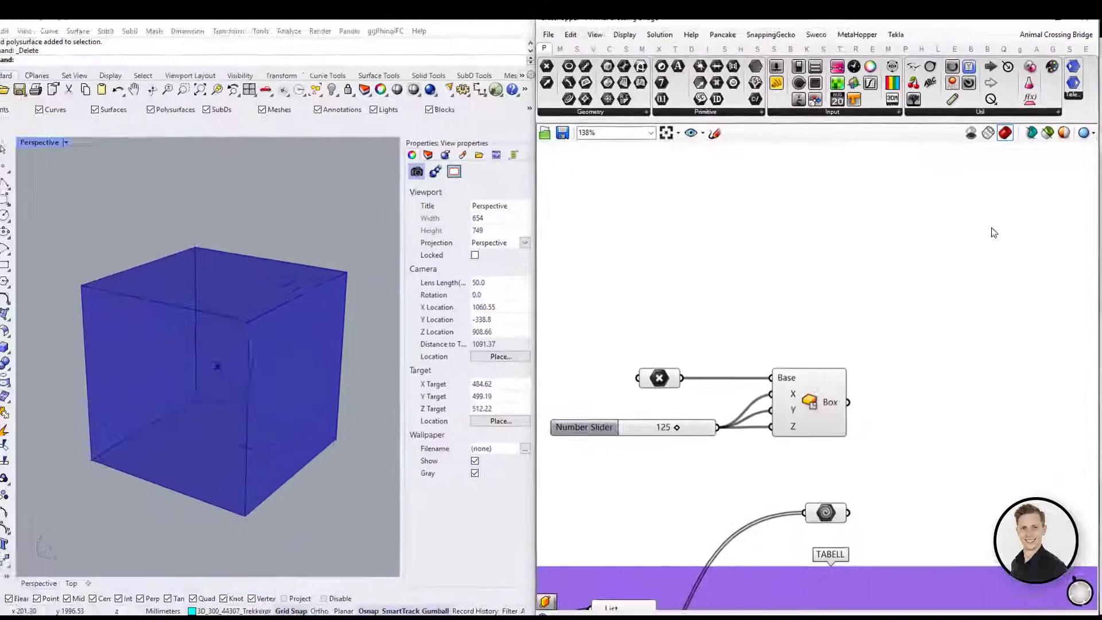
{"action": "left_click", "coordinate": [1021, 283]}
{"action": "left_click", "coordinate": [944, 77]}
{"action": "mouse_move", "coordinate": [884, 225]}
{"action": "left_mouse_down"}
{"action": "mouse_move", "coordinate": [921, 226]}
{"action": "mouse_move", "coordinate": [855, 225]}
{"action": "mouse_move", "coordinate": [917, 231]}
{"action": "mouse_move", "coordinate": [879, 246]}
{"action": "left_mouse_up"}
{"action": "left_click", "coordinate": [1012, 304]}
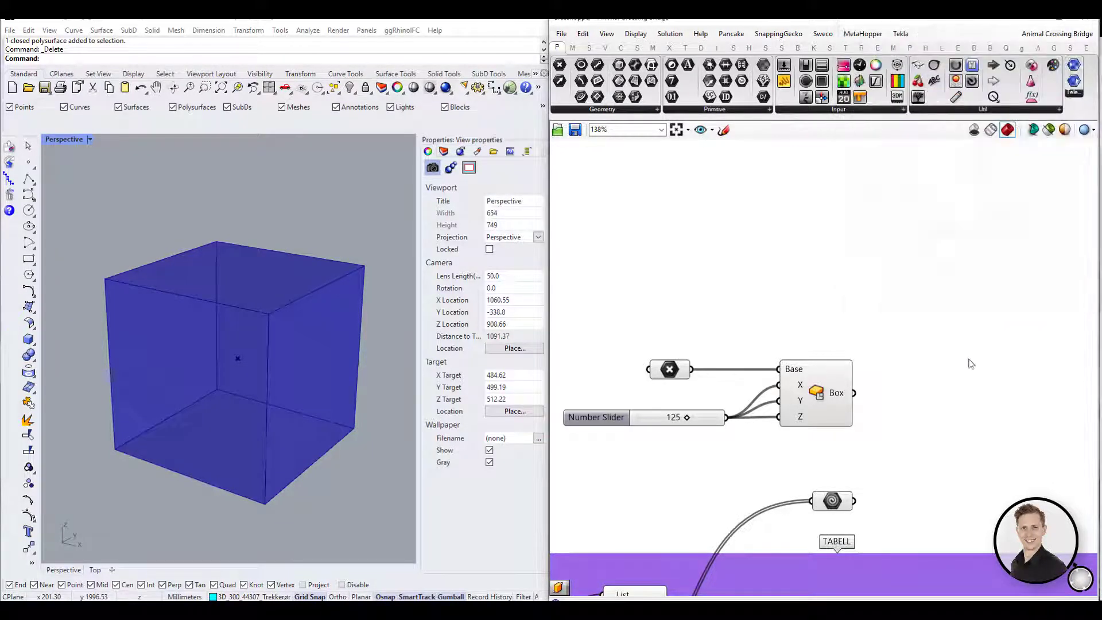
{"action": "right_click_drag", "start_coordinate": [865, 371], "coordinate": [931, 374]}
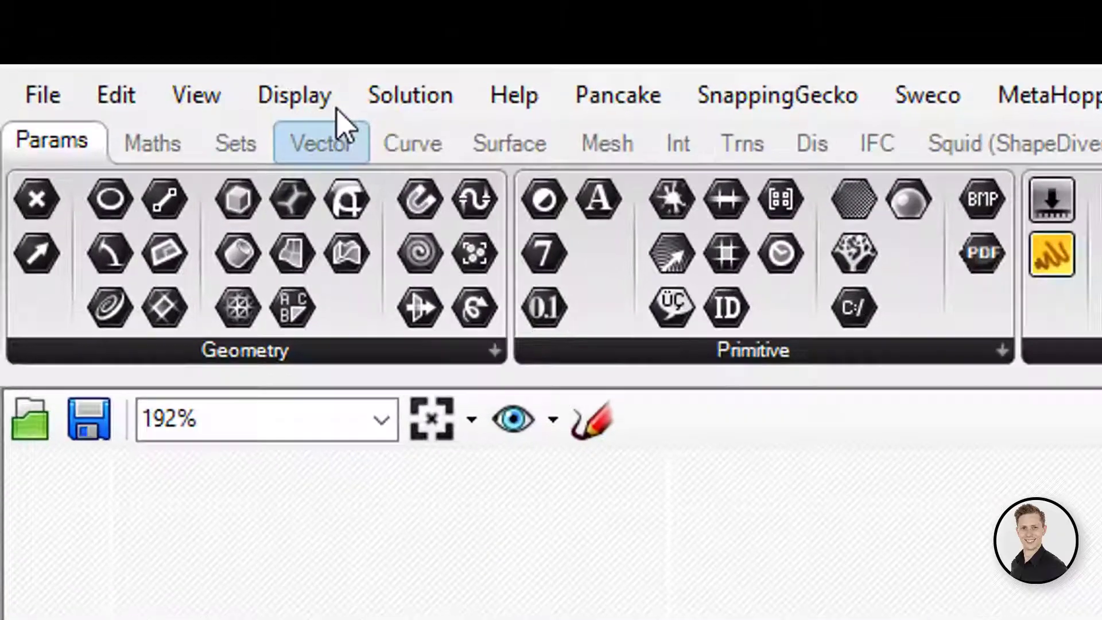
Check that Draw Fancy Wires is enabled in the Display menu, then close the menu.
{"action": "left_click", "coordinate": [94, 27]}
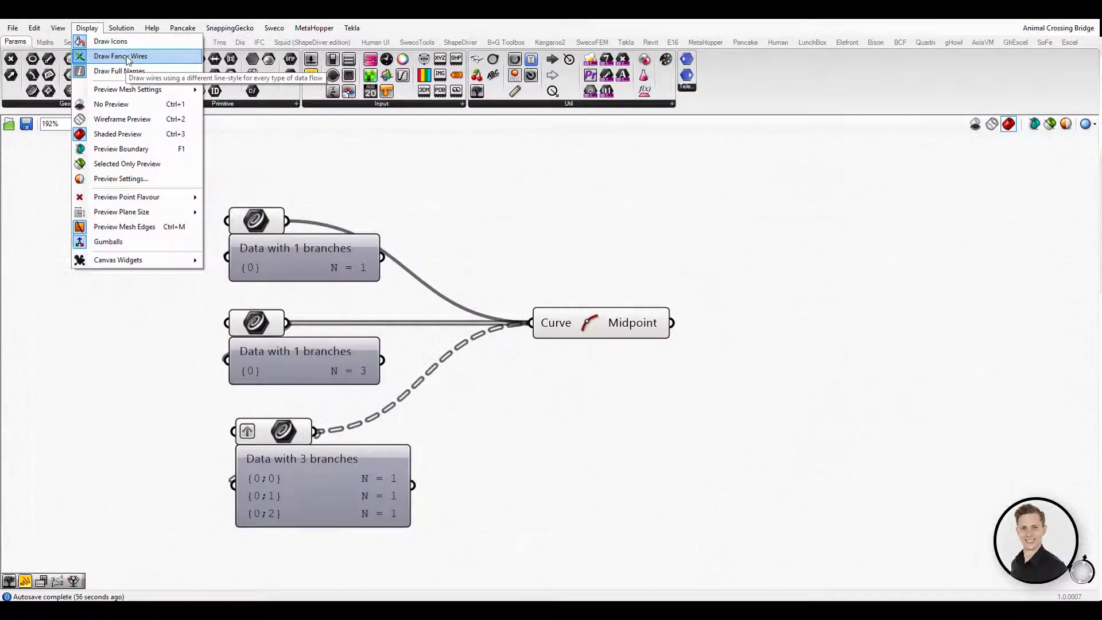
{"action": "left_click", "coordinate": [1043, 244]}
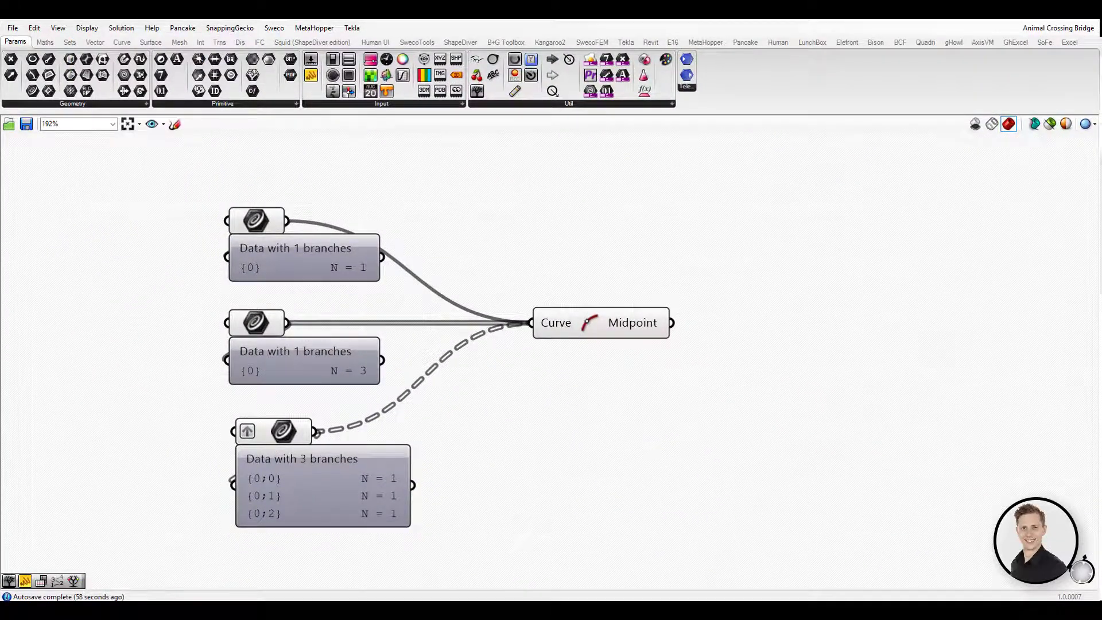
{"action": "left_click_drag", "start_coordinate": [0, 213], "coordinate": [205, 210]}
{"action": "mouse_move", "coordinate": [123, 163]}
{"action": "left_mouse_down"}
{"action": "mouse_move", "coordinate": [146, 267]}
{"action": "mouse_move", "coordinate": [136, 274]}
{"action": "left_mouse_up"}
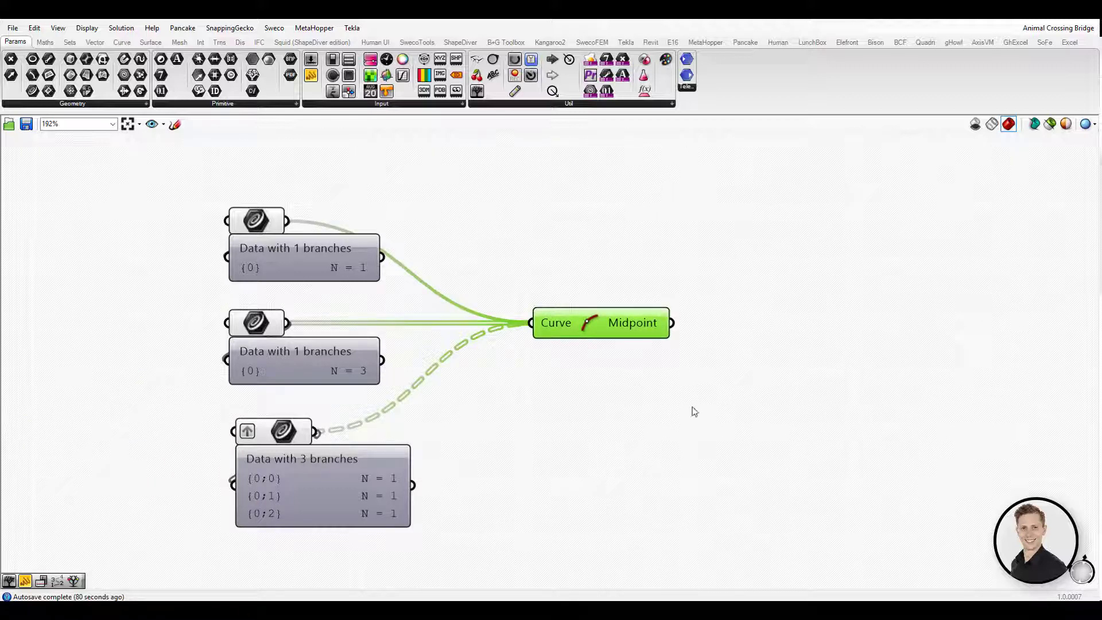
{"action": "right_click", "coordinate": [555, 329]}
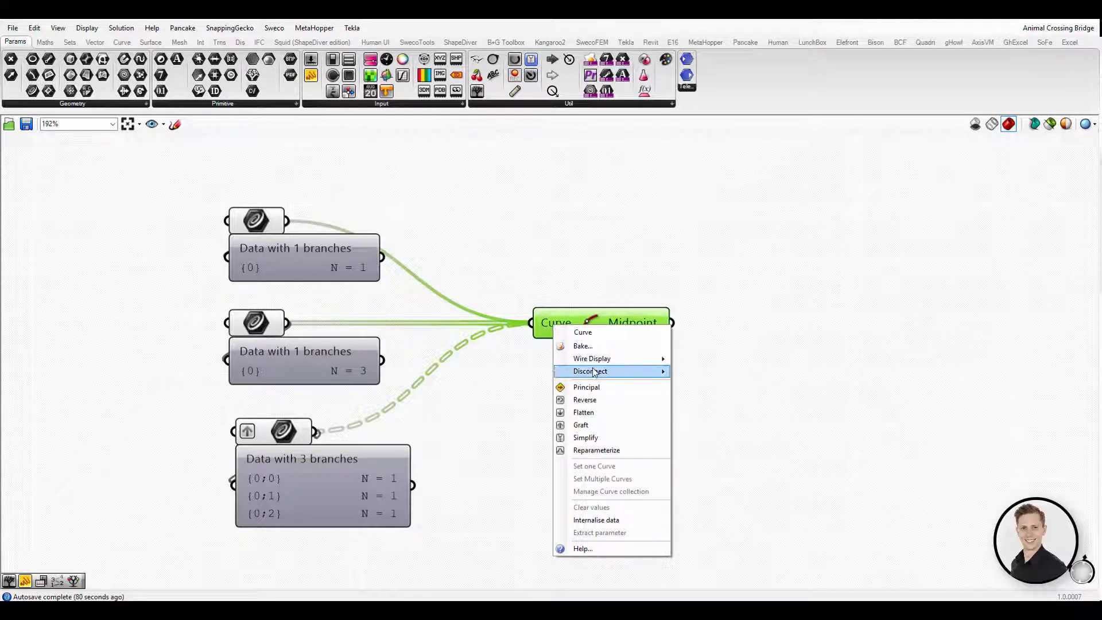
{"action": "mouse_move", "coordinate": [596, 364]}
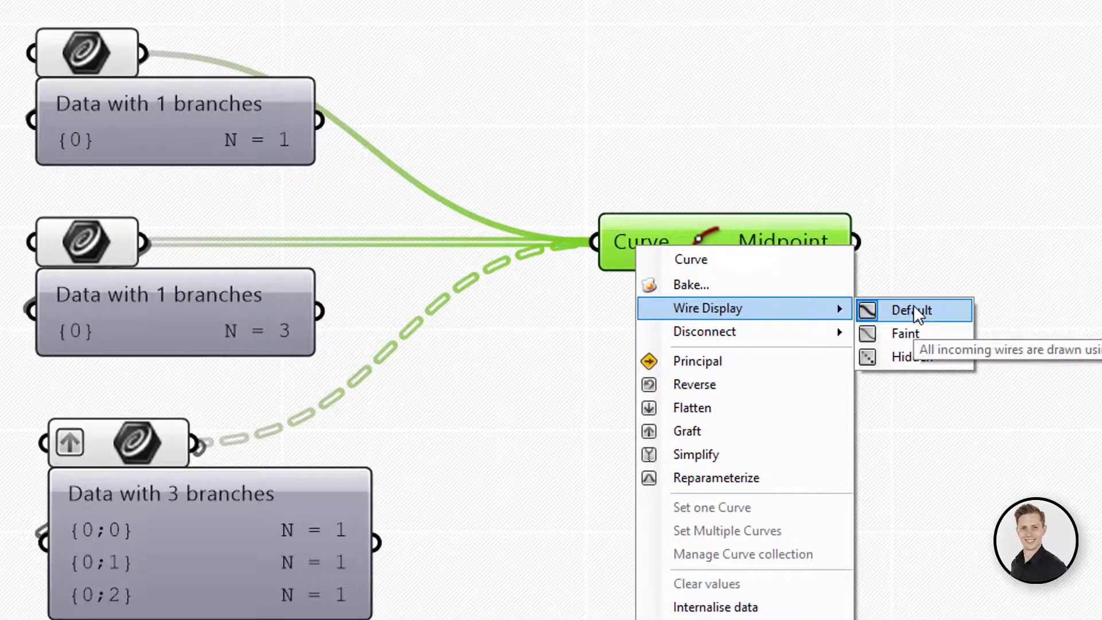
{"action": "left_click", "coordinate": [928, 335]}
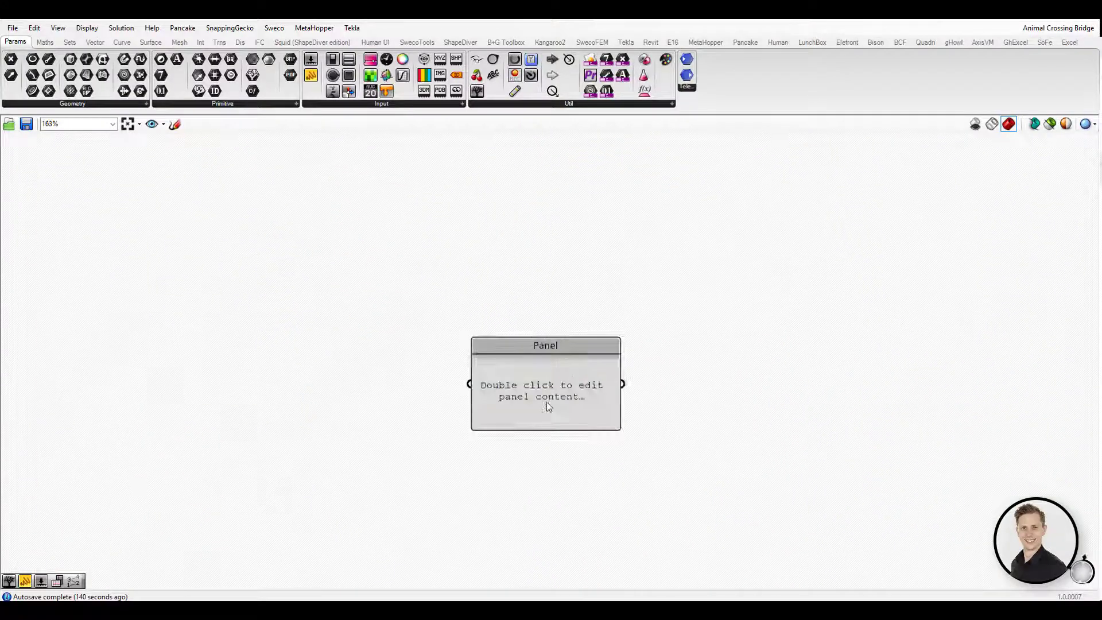
Set the panel font size to 13 pt and make the panel read TEXT.
{"action": "left_click", "coordinate": [534, 346]}
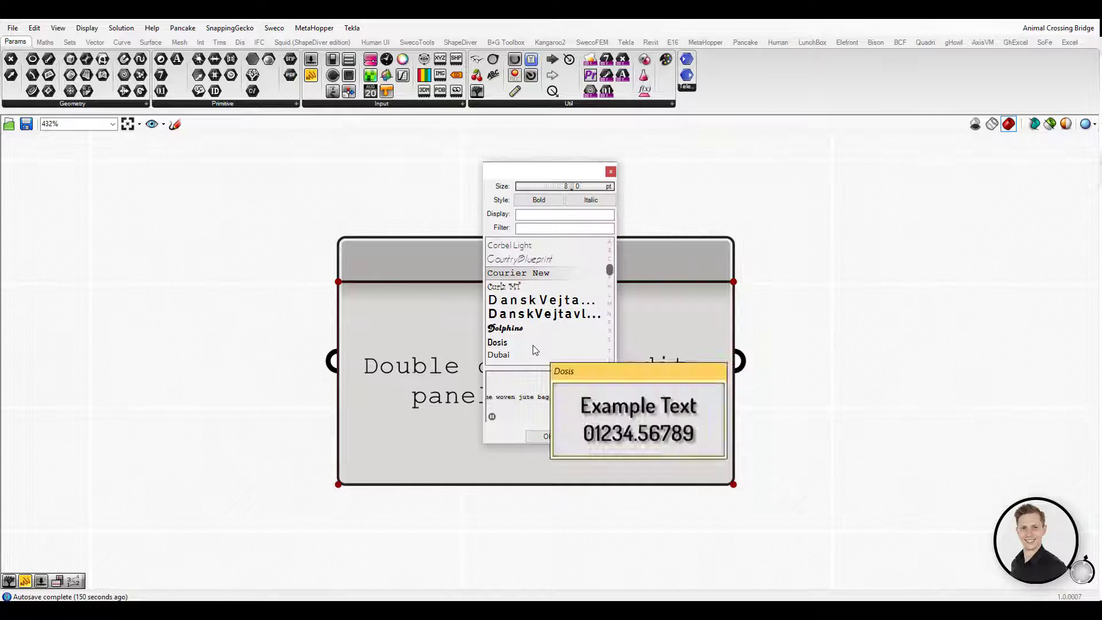
{"action": "left_click_drag", "start_coordinate": [566, 186], "coordinate": [566, 165]}
{"action": "left_click", "coordinate": [549, 438]}
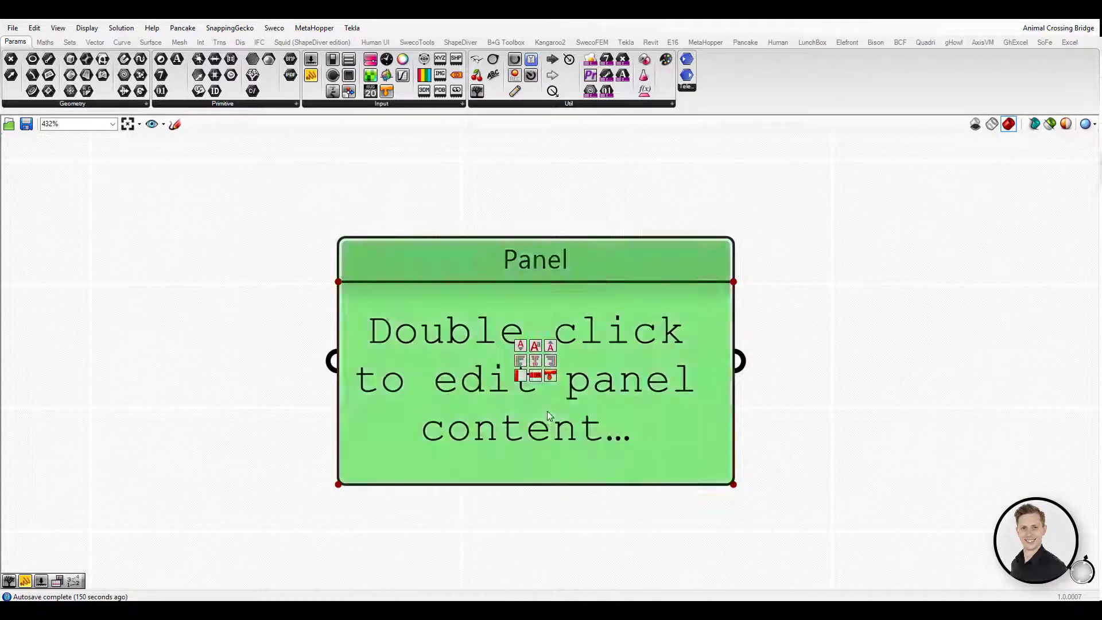
{"action": "double_click", "coordinate": [547, 411]}
{"action": "type", "text": "TEXT"}
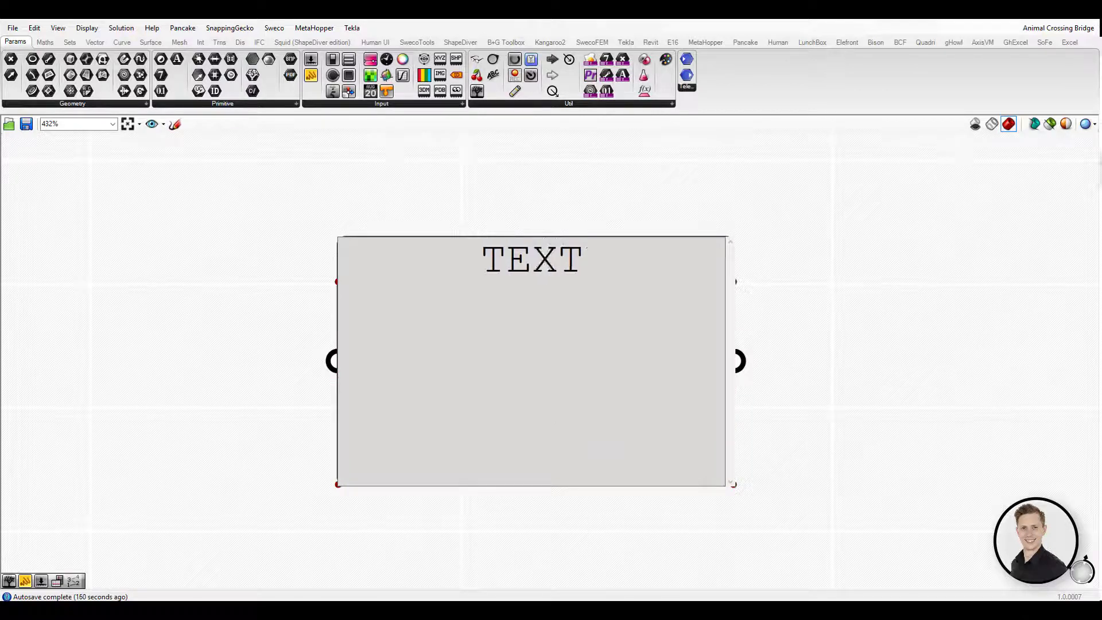
{"action": "left_click", "coordinate": [860, 317]}
Centre the panel text, switch to the Dolphins font, and make the background dark gold.
{"action": "left_click", "coordinate": [550, 360]}
{"action": "left_click", "coordinate": [521, 360]}
{"action": "left_click", "coordinate": [535, 360]}
{"action": "left_click", "coordinate": [535, 345]}
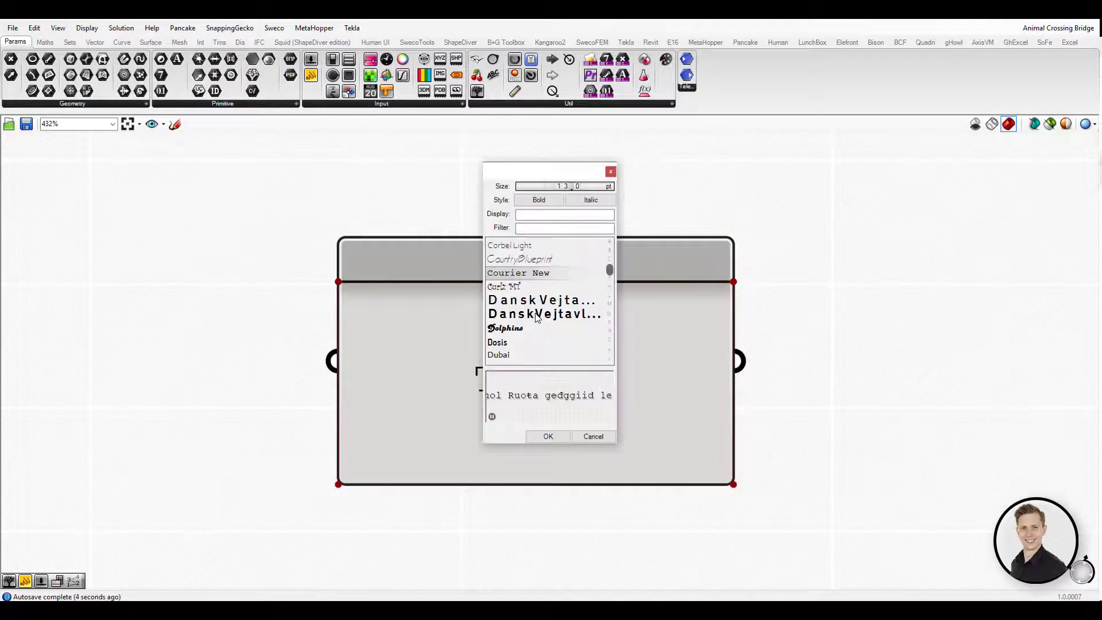
{"action": "left_click", "coordinate": [505, 328]}
{"action": "left_click", "coordinate": [549, 437]}
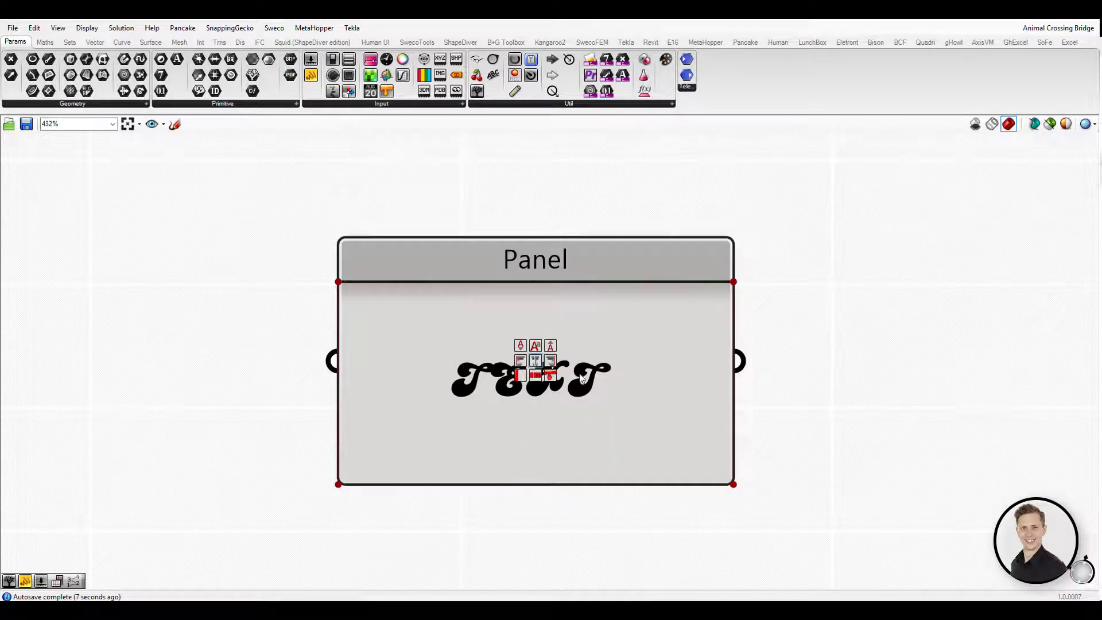
{"action": "left_click", "coordinate": [549, 377]}
{"action": "left_click_drag", "start_coordinate": [571, 417], "coordinate": [591, 433]}
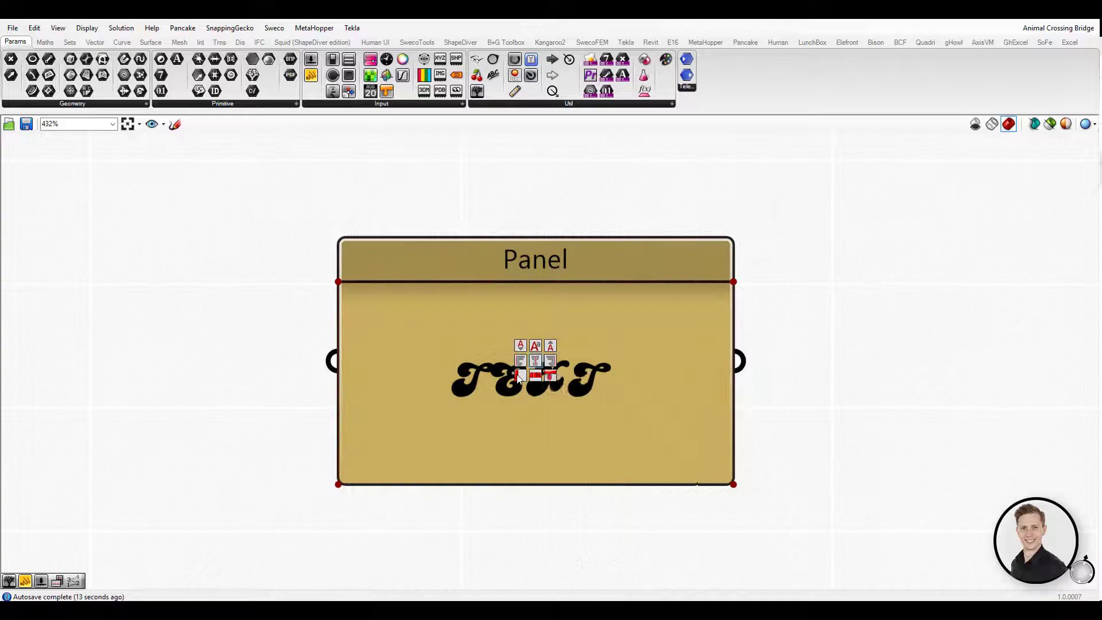